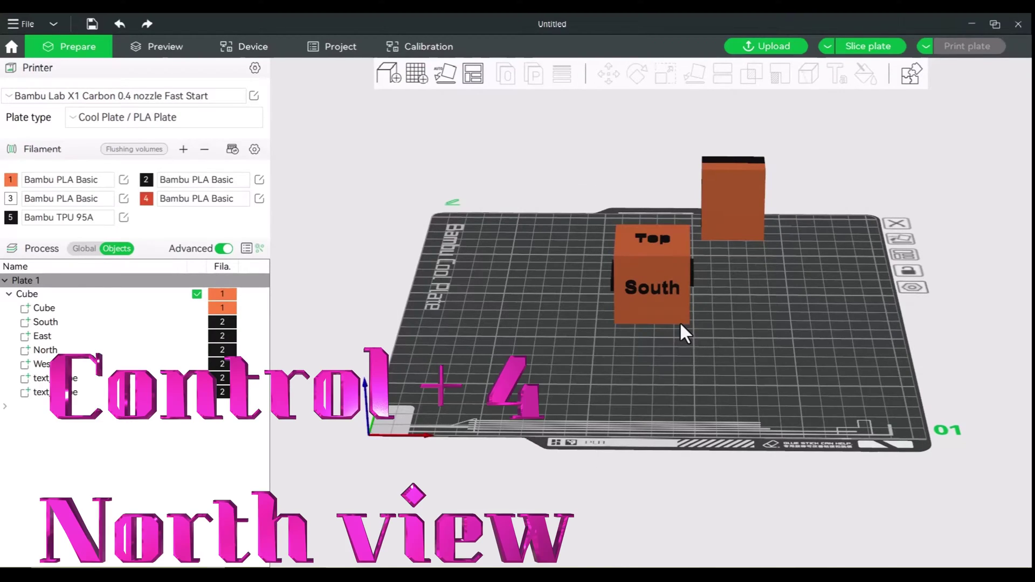
Step: Cycle the labelled cube through north, west, east and both isometric presets (Ctrl+4–7, Ctrl+0), orbiting between them
key("ctrl+4")
left_click_drag(680, 331, 648, 529)
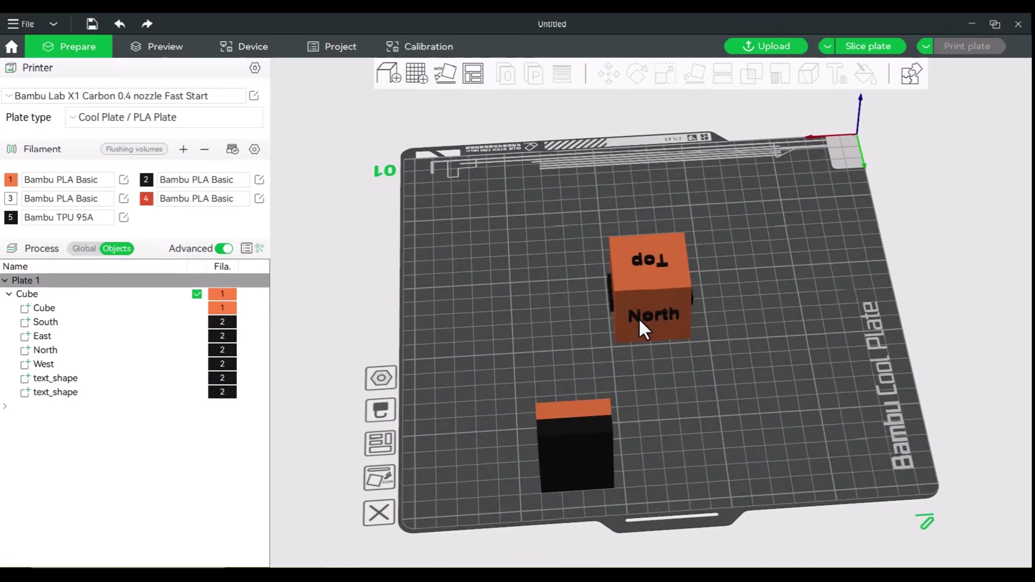
key("ctrl+5")
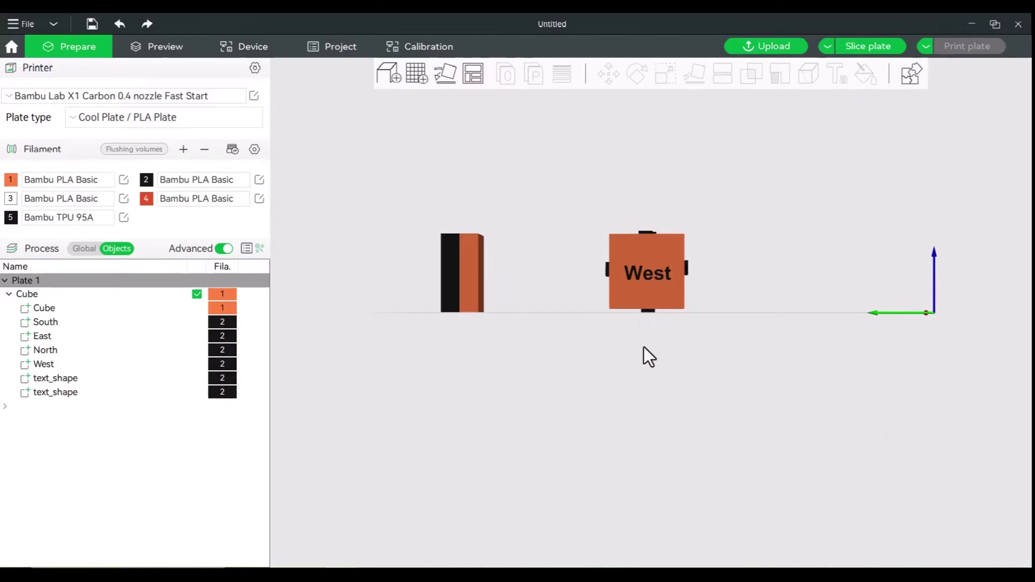
left_click_drag(643, 347, 488, 329)
left_click_drag(426, 300, 550, 309)
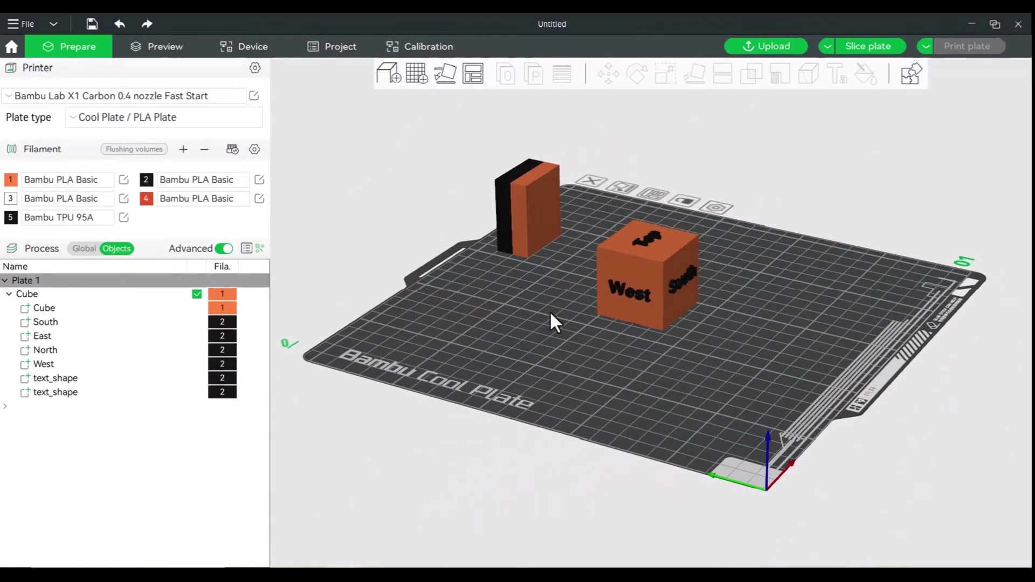
key("ctrl+6")
left_click_drag(591, 354, 600, 383)
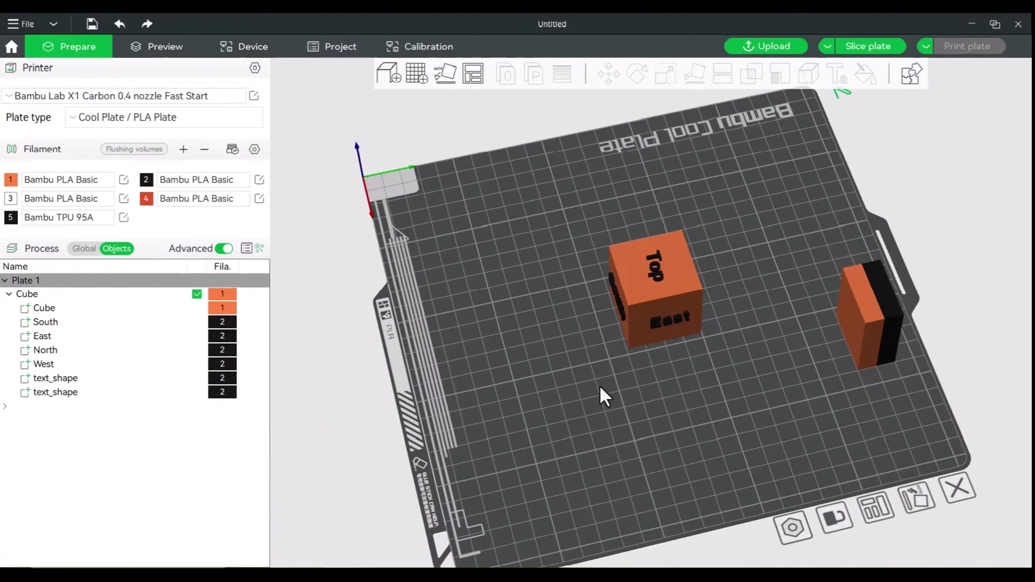
key("ctrl+7")
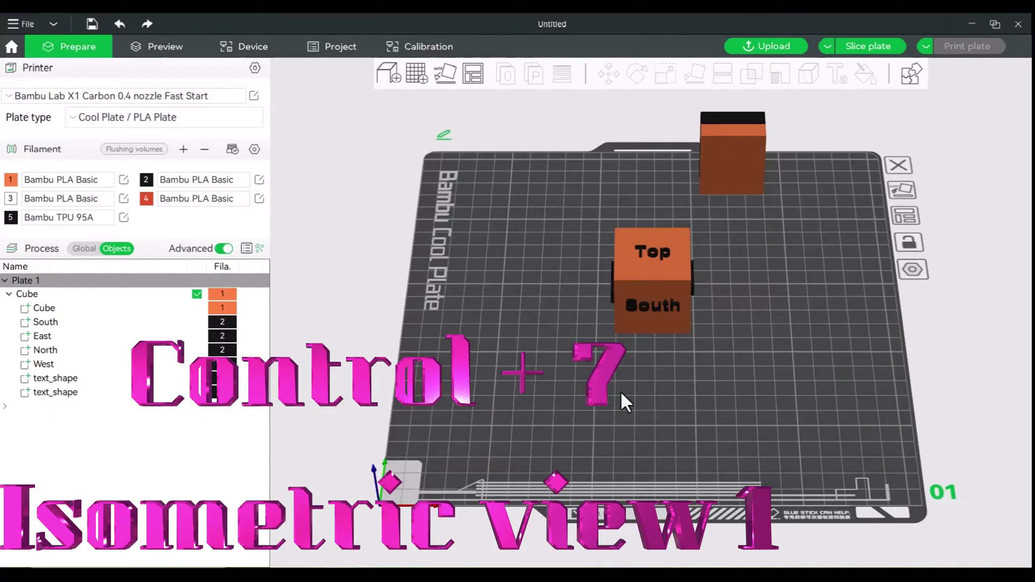
mouse_move(622, 396)
left_mouse_down()
mouse_move(646, 392)
mouse_move(618, 397)
left_mouse_up()
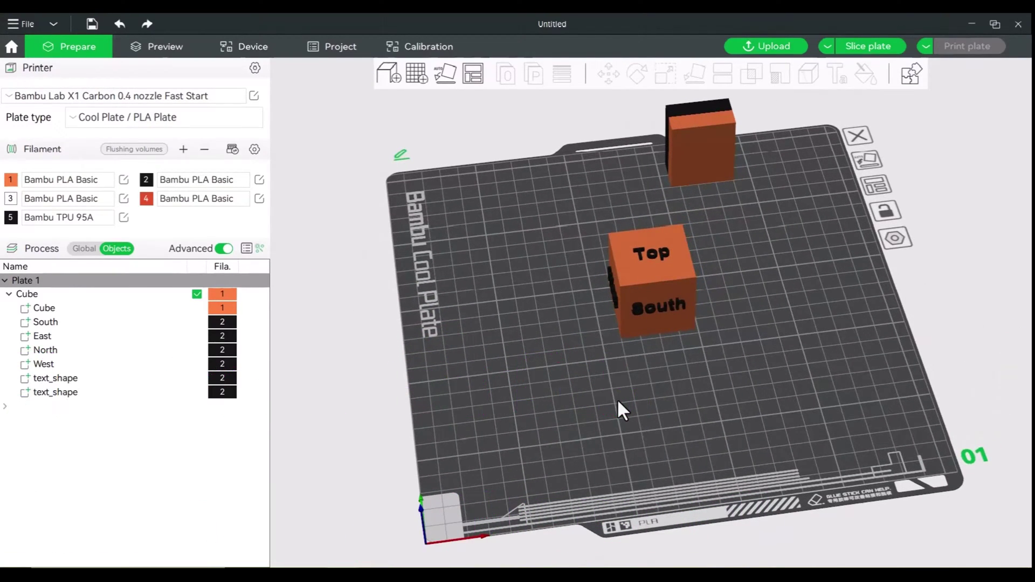
key("ctrl+0")
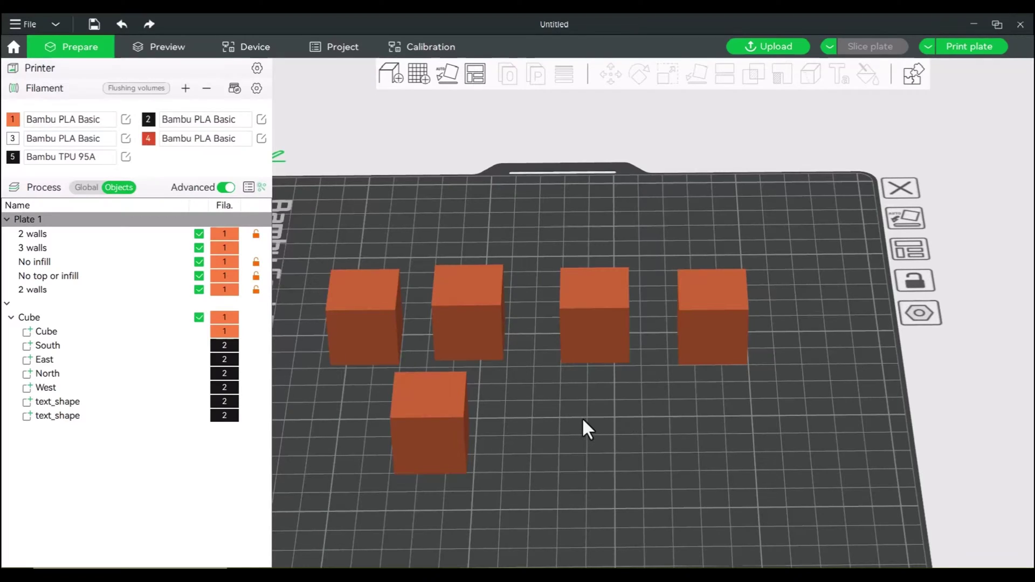
Step: Select the 2 walls cube and read its 2 wall loops override in the Strength settings
scroll(593, 420, "up", 1)
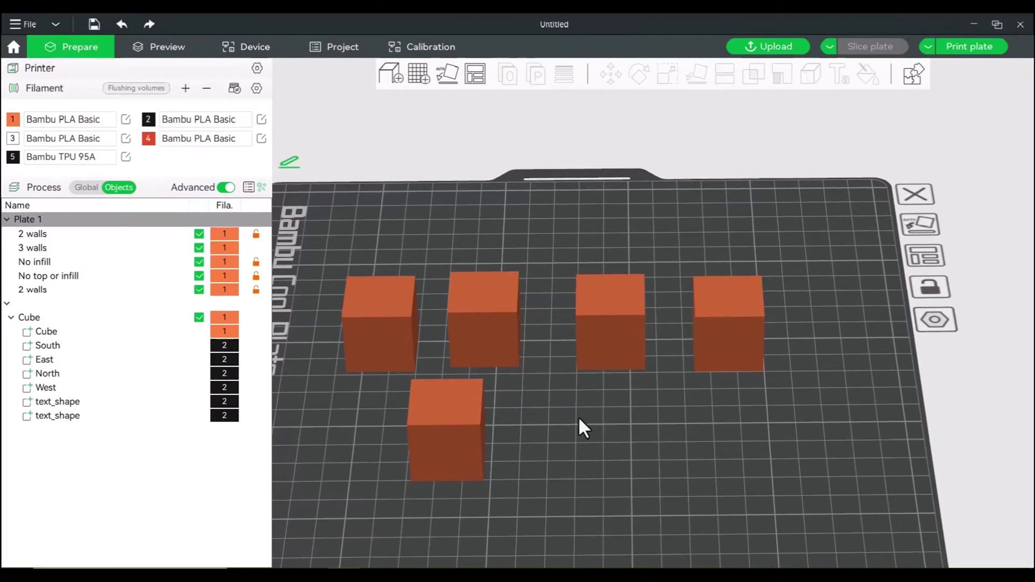
scroll(579, 419, "up", 1)
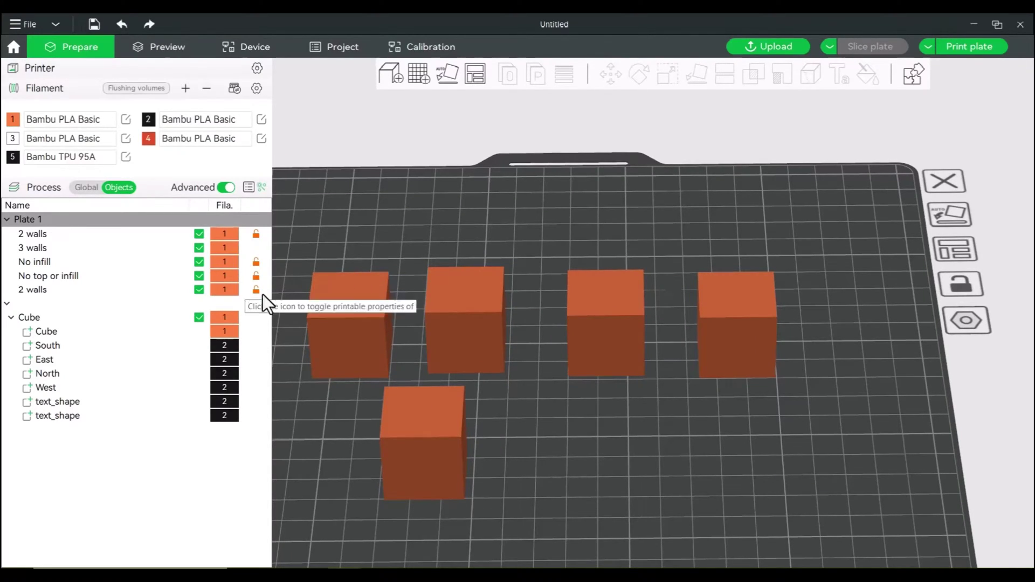
left_click(330, 317)
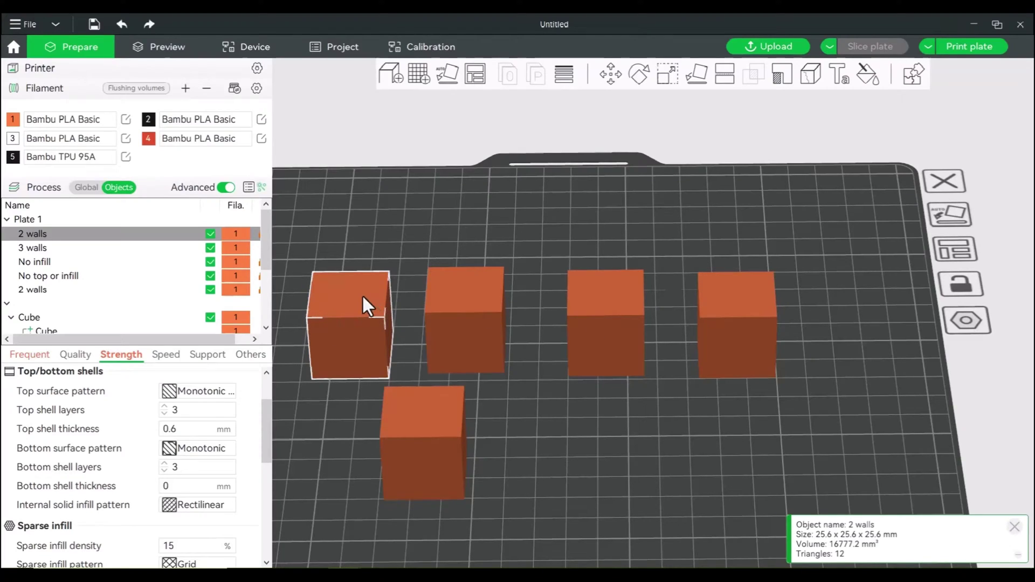
left_click_drag(264, 406, 263, 379)
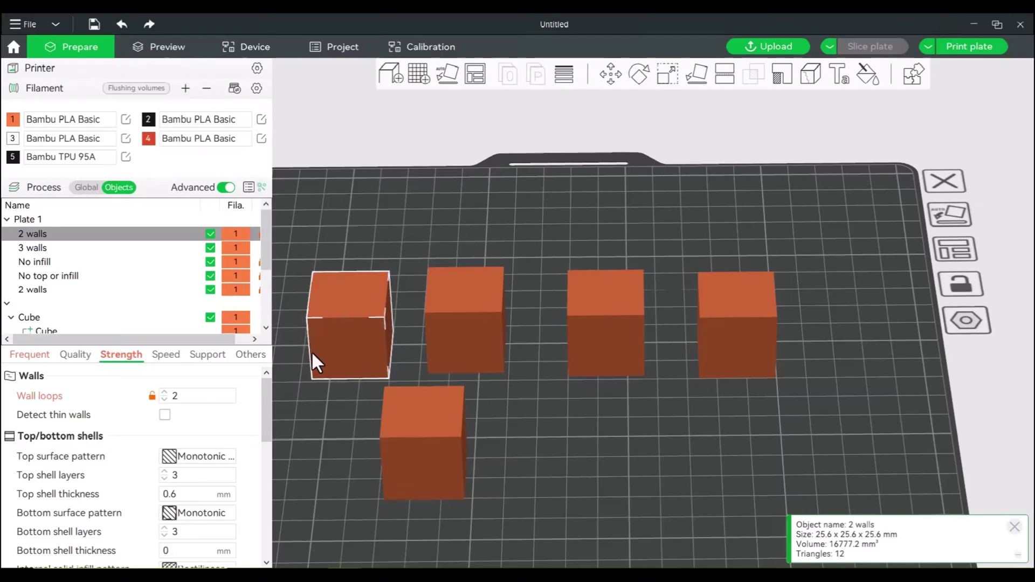
scroll(228, 434, "down", 4)
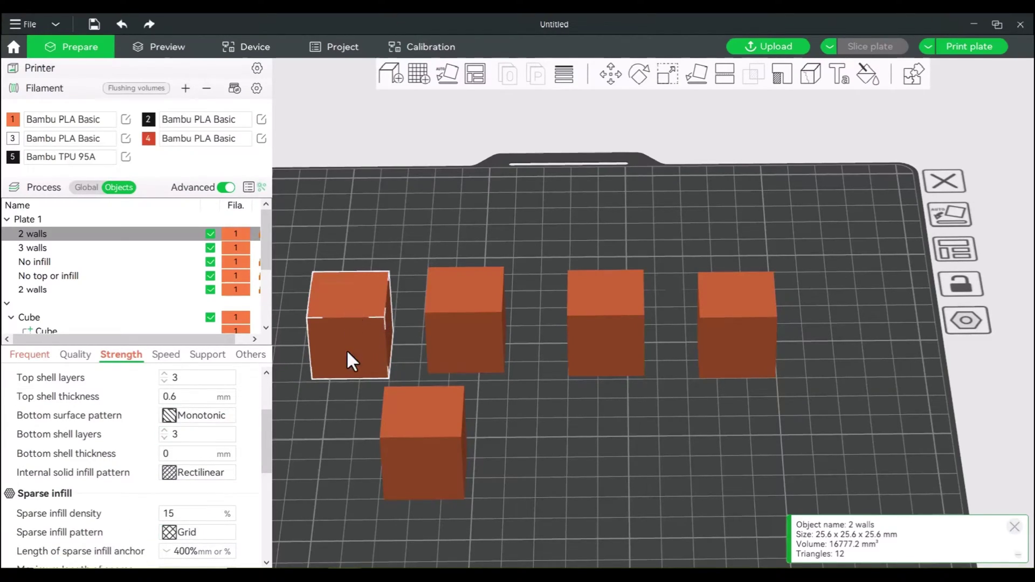
left_click_drag(266, 423, 266, 392)
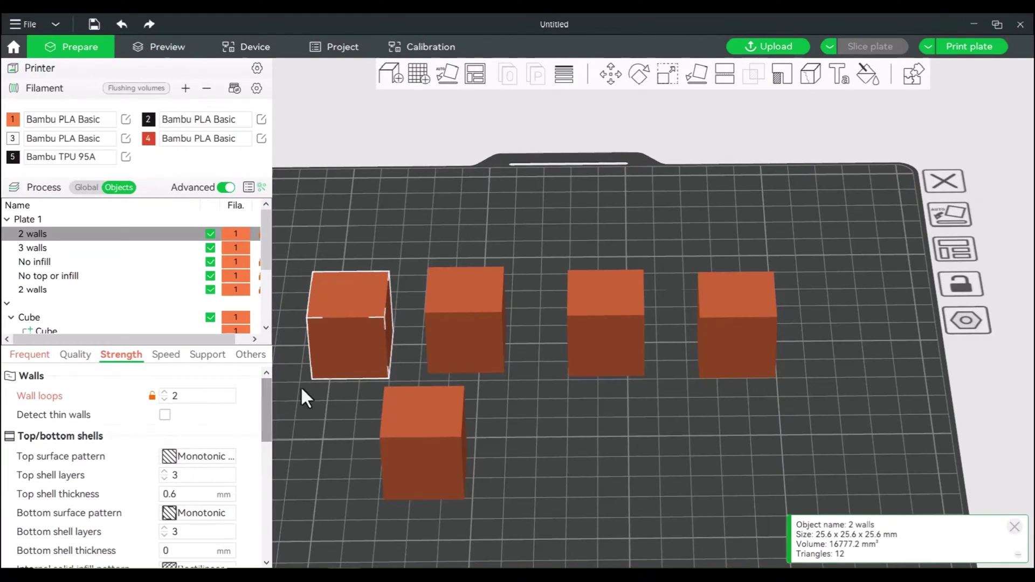
Step: Inspect the 3 walls cube's 3 wall loops and bottom shell layers, then select the No infill cube
left_click(453, 322)
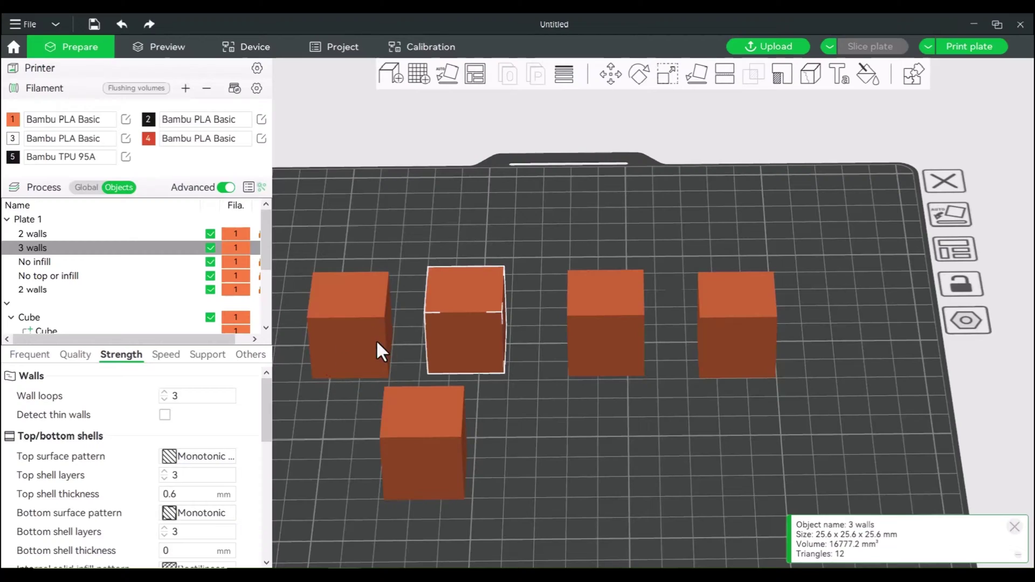
scroll(264, 417, "down", 2)
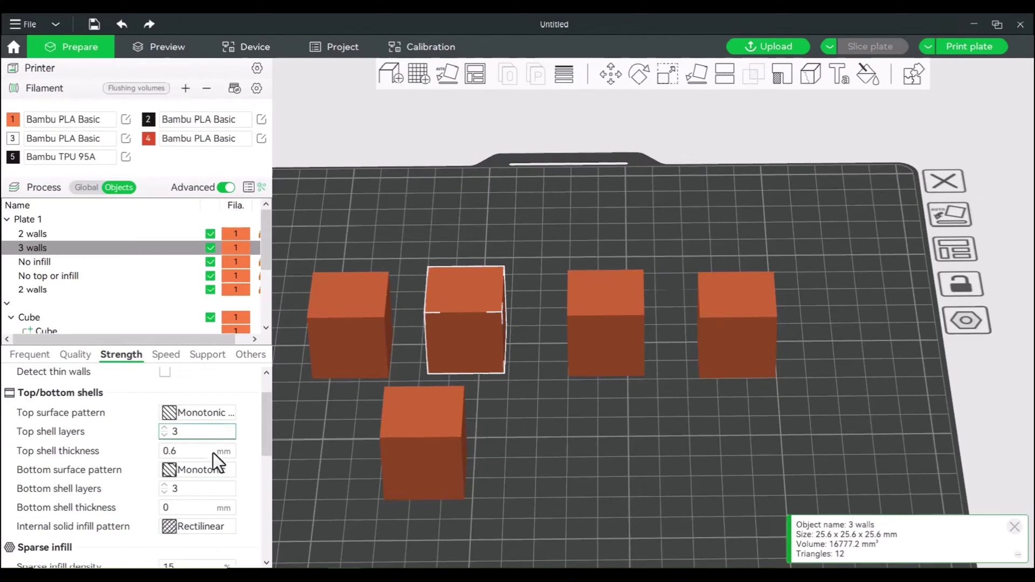
left_click(199, 489)
mouse_move(266, 423)
left_mouse_down()
mouse_move(267, 461)
mouse_move(263, 417)
left_mouse_up()
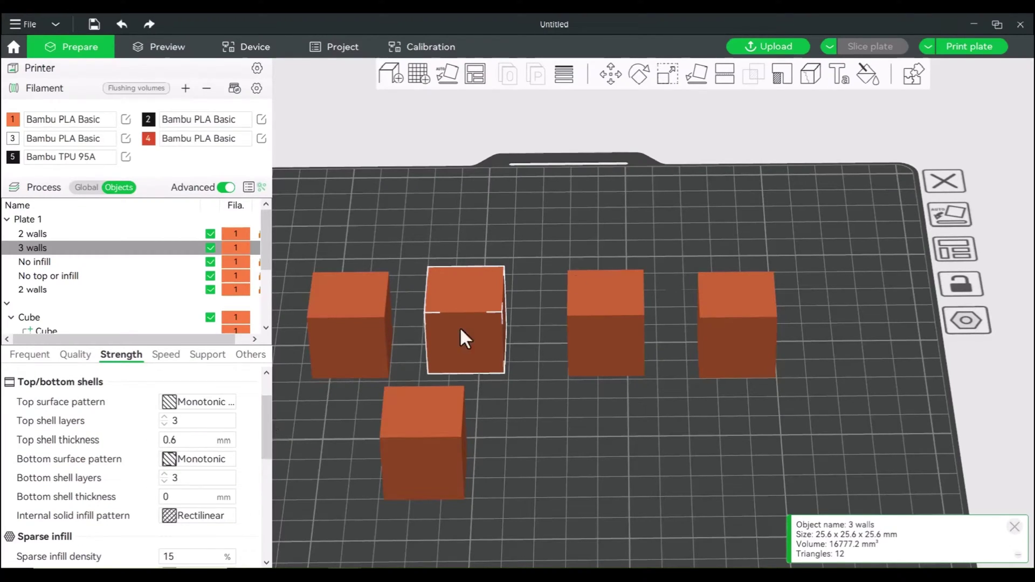
left_click(583, 305)
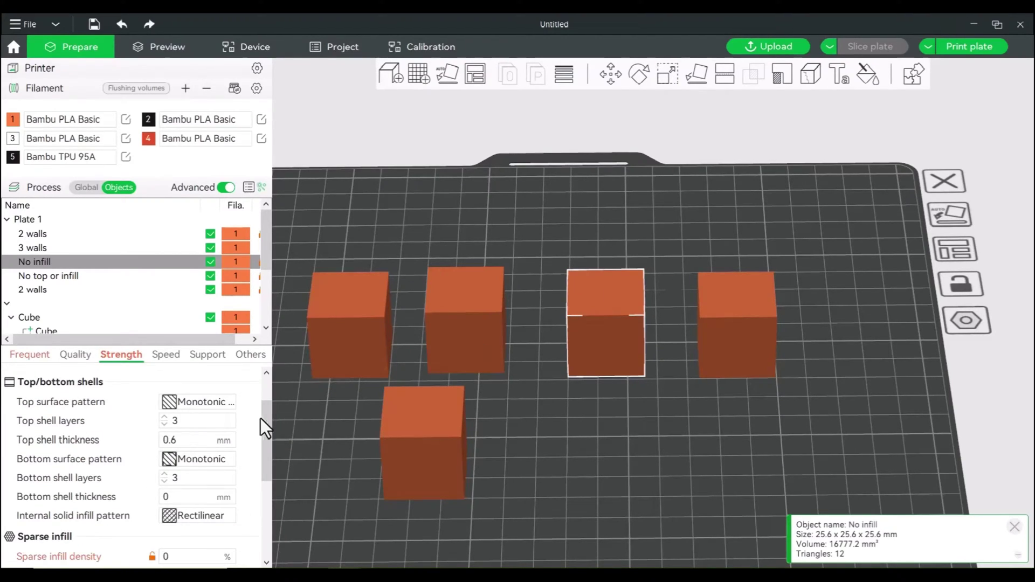
Step: Select the No top or infill cube and review its zero shell and infill values
mouse_move(271, 417)
left_mouse_down()
mouse_move(271, 400)
mouse_move(264, 429)
left_mouse_up()
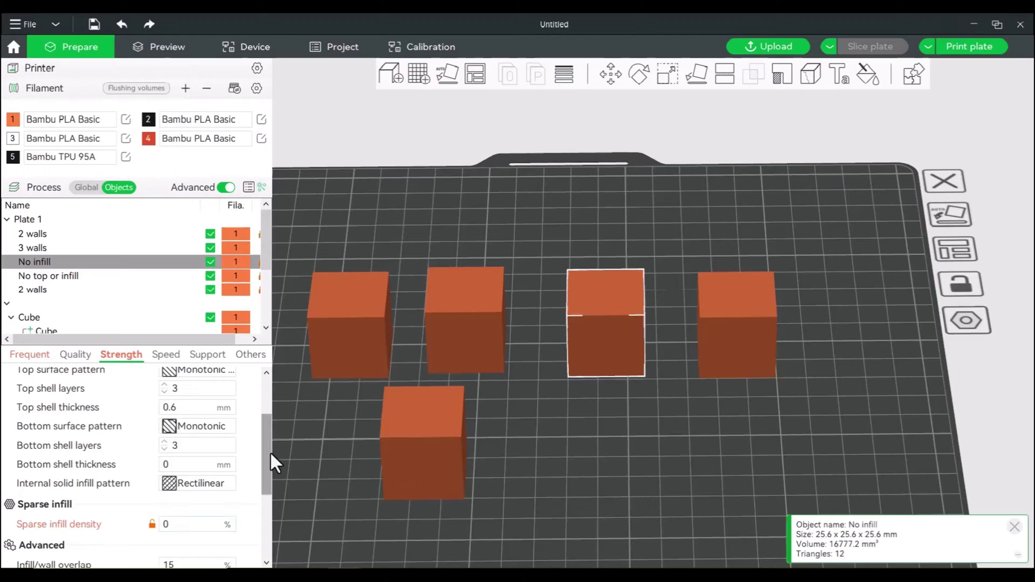
scroll(264, 450, "up", 1)
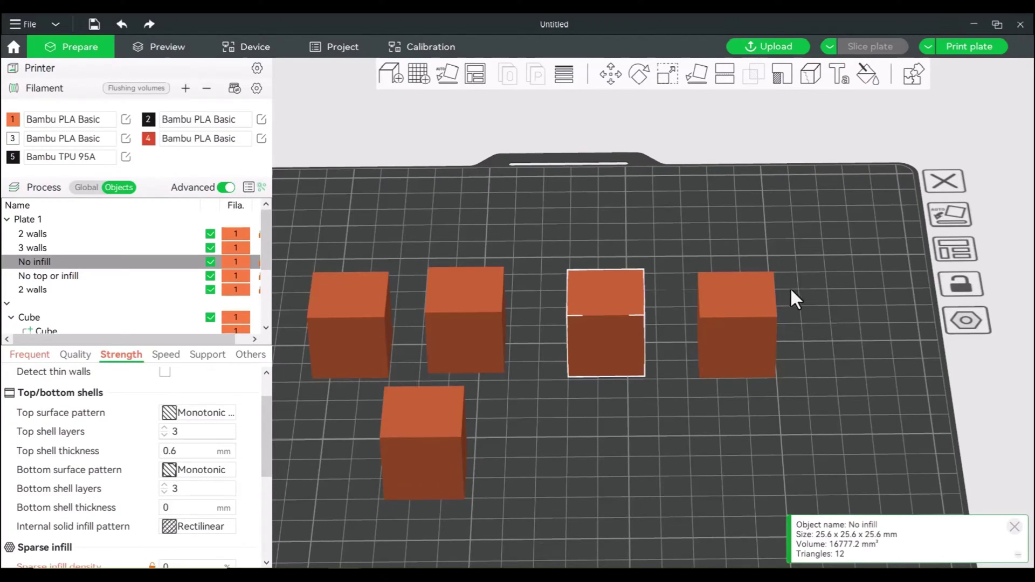
left_click(764, 301)
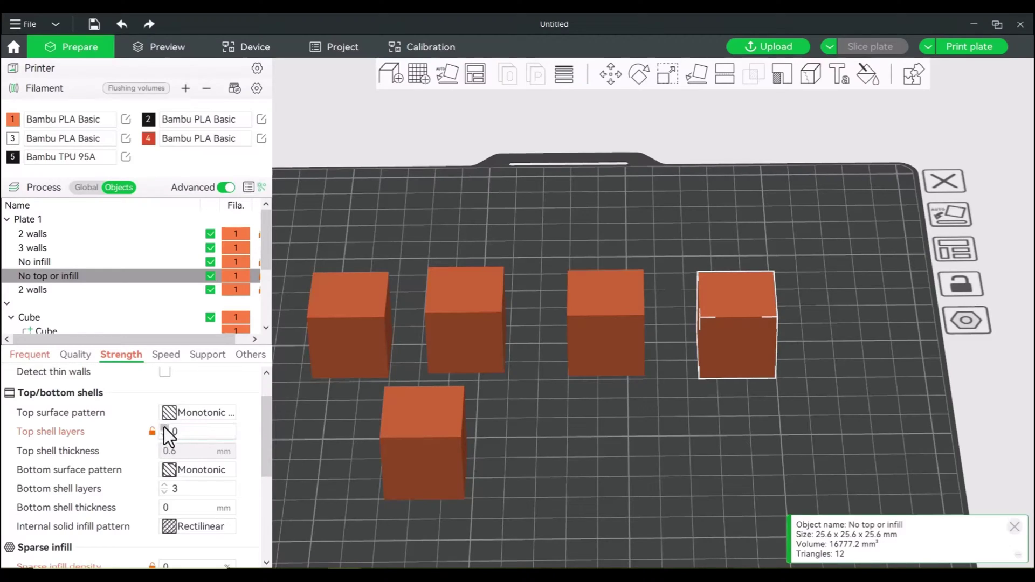
scroll(264, 416, "down", 2)
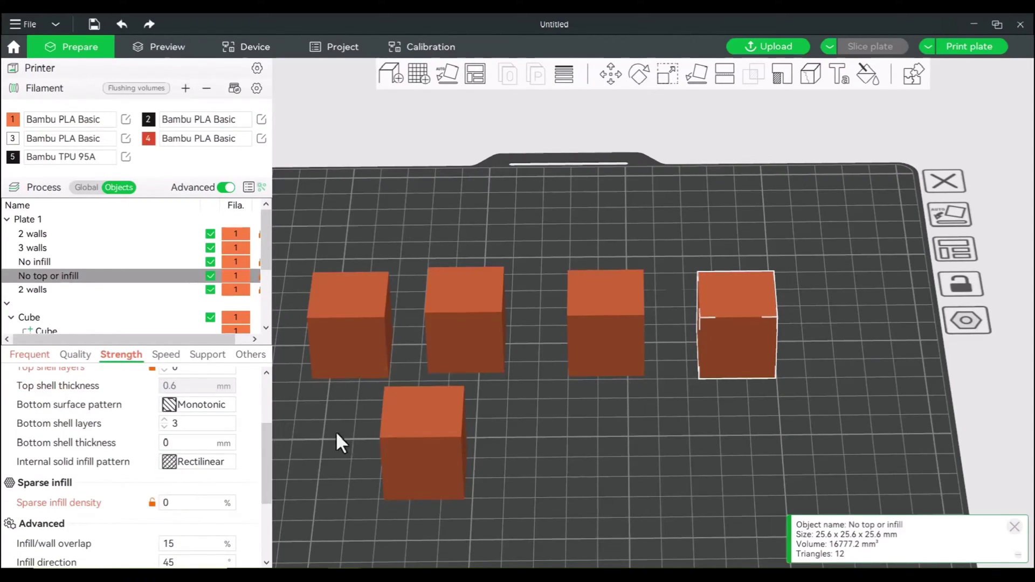
Step: Select the front 2 walls cube and confirm 0 top/bottom shell layers and 0% sparse infill
left_click(390, 426)
scroll(262, 409, "up", 3)
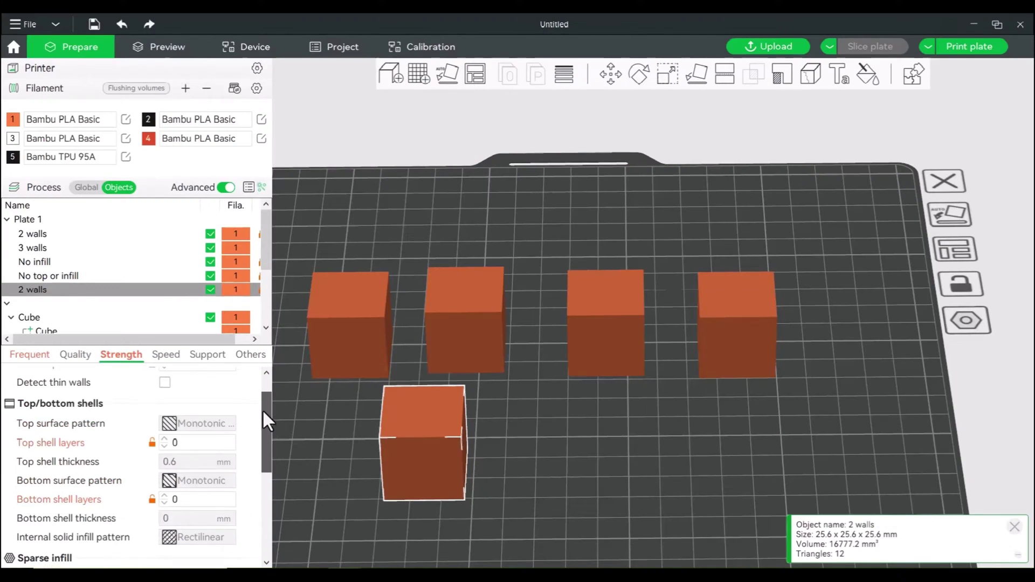
scroll(262, 408, "up", 1)
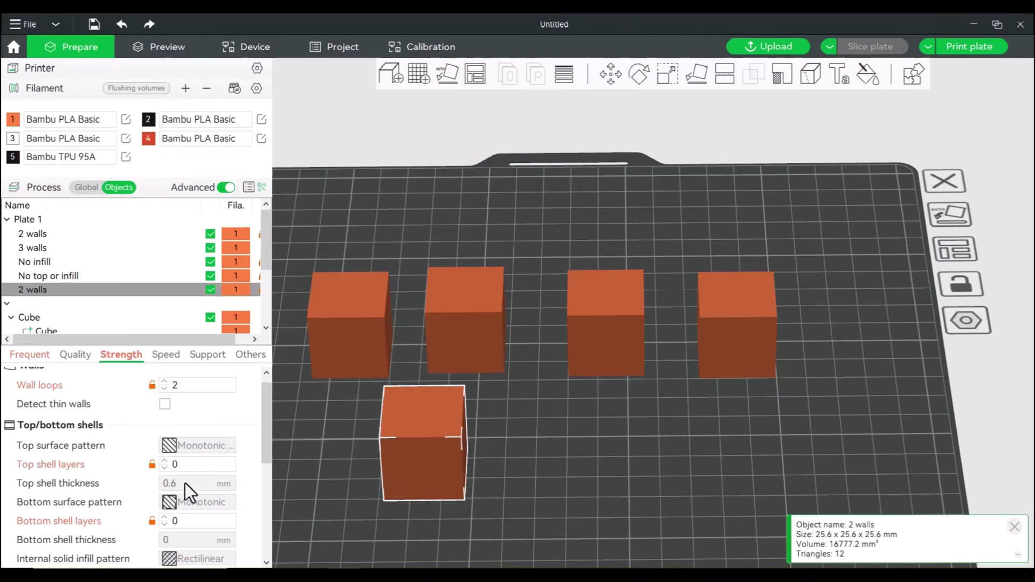
scroll(267, 466, "down", 3)
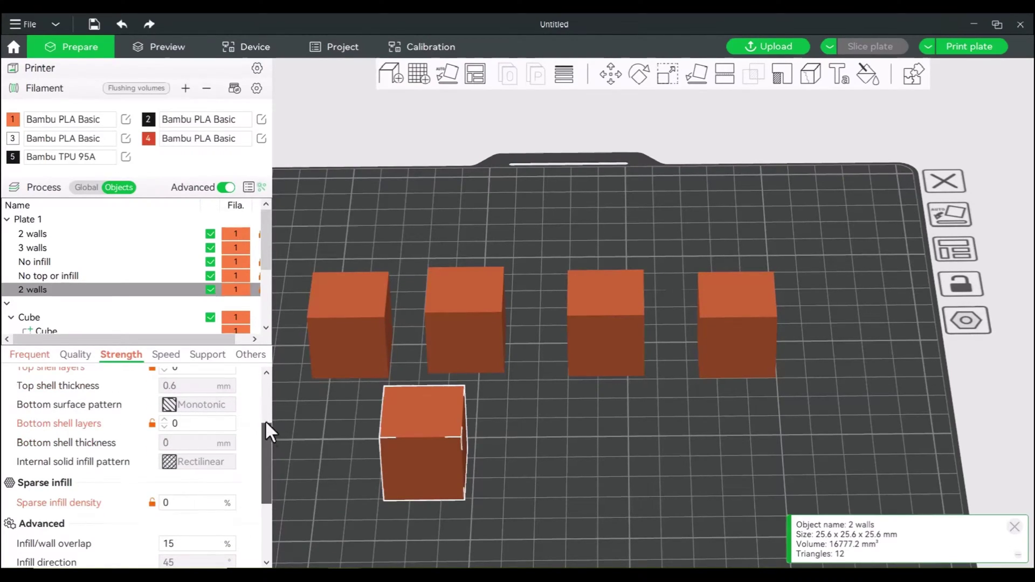
left_click_drag(264, 419, 264, 383)
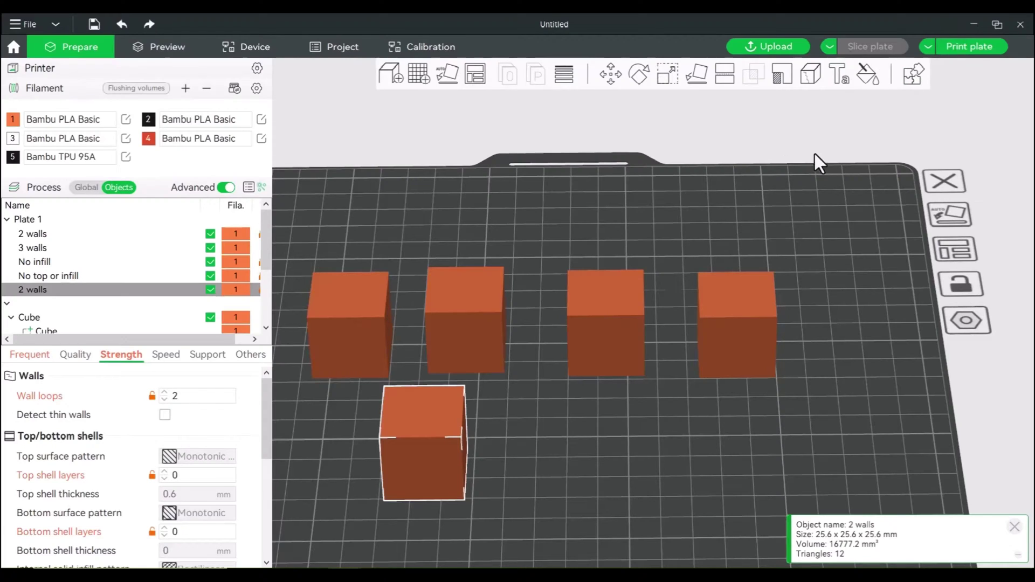
Step: In the sliced preview, lower the layer slider to 125, then raise it to 128 to close the cube tops
left_click(176, 44)
left_click_drag(400, 188, 382, 233)
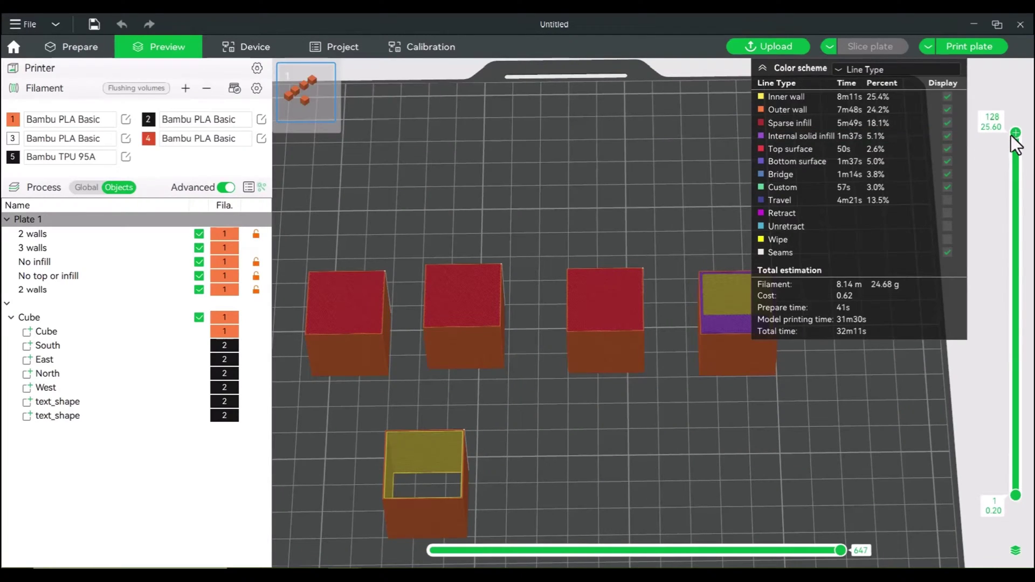
mouse_move(1016, 133)
left_mouse_down()
mouse_move(1018, 206)
mouse_move(1016, 149)
left_mouse_up()
scroll(457, 337, "up", 5)
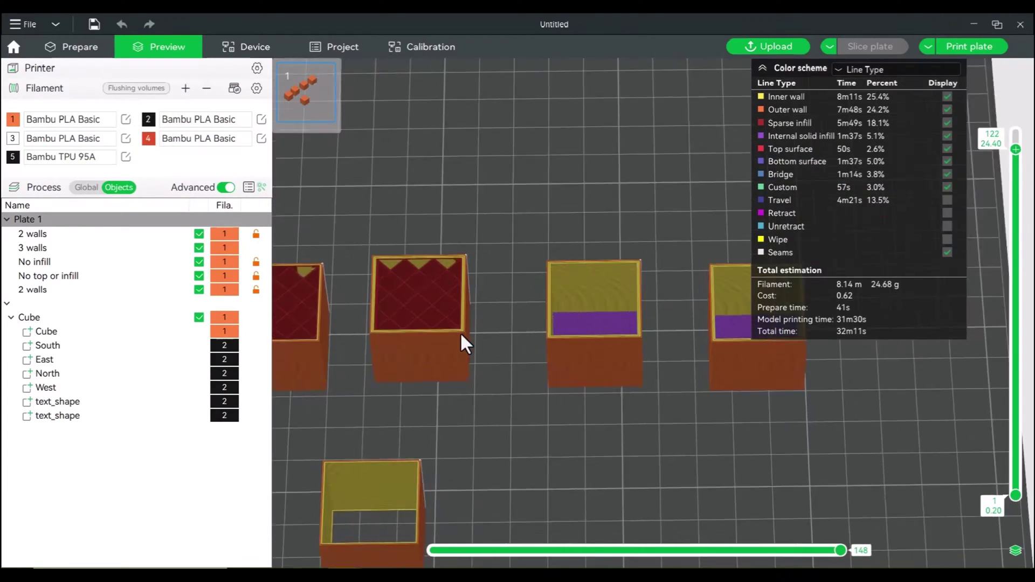
scroll(574, 373, "up", 6)
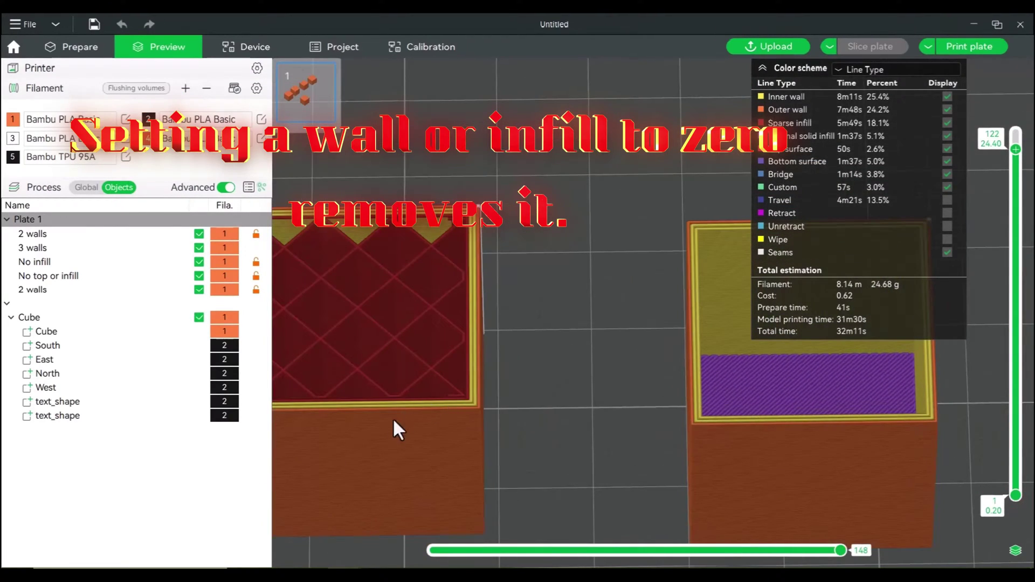
right_click_drag(394, 420, 653, 398)
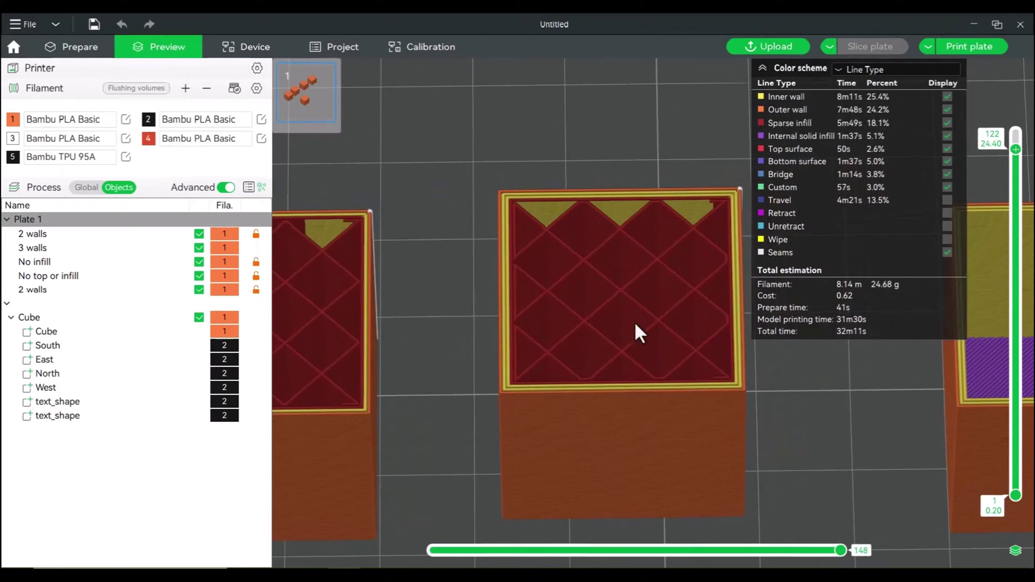
scroll(762, 383, "down", 4)
left_click_drag(790, 402, 667, 412)
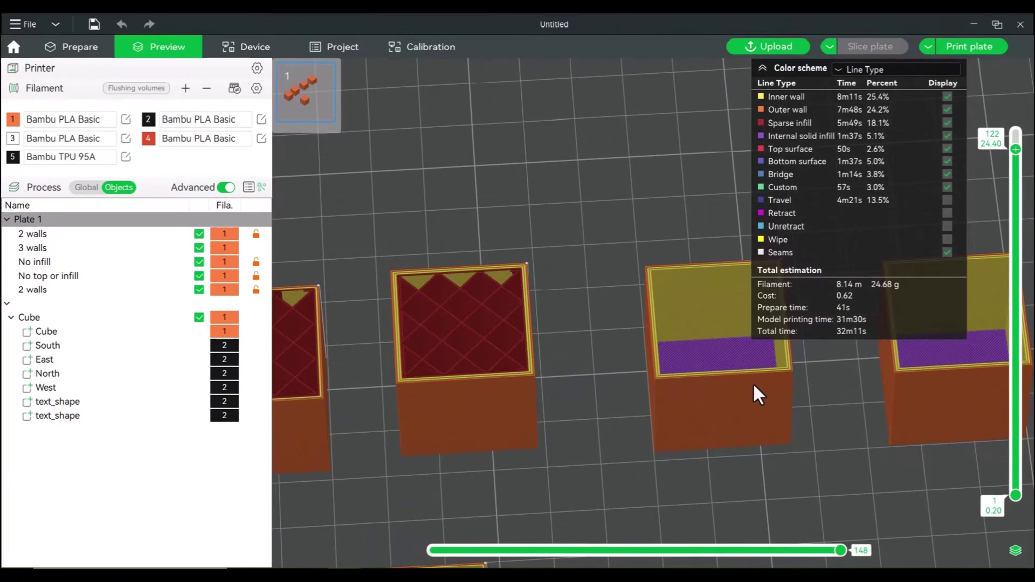
left_click_drag(753, 383, 547, 370)
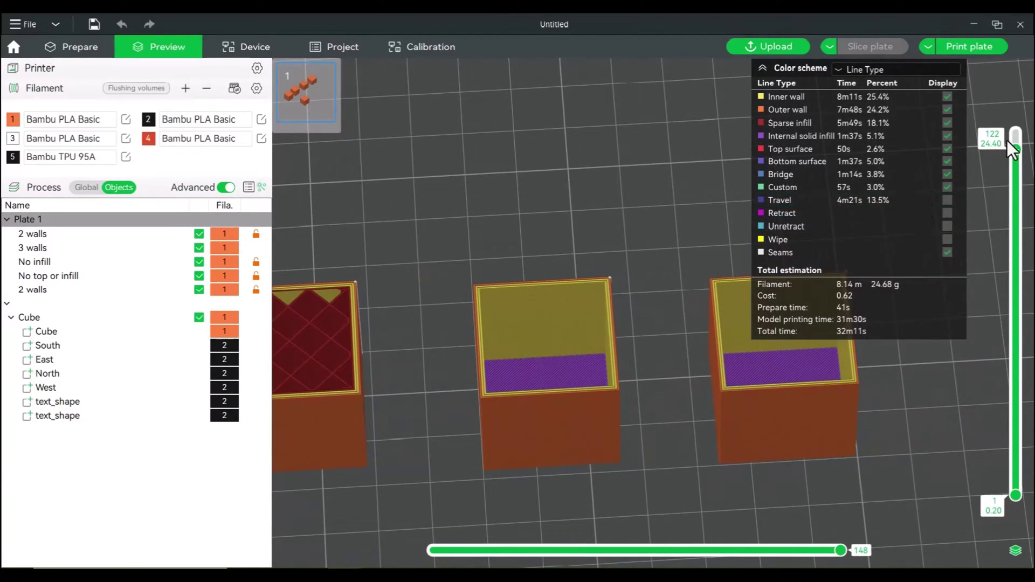
left_click_drag(1014, 148, 1016, 132)
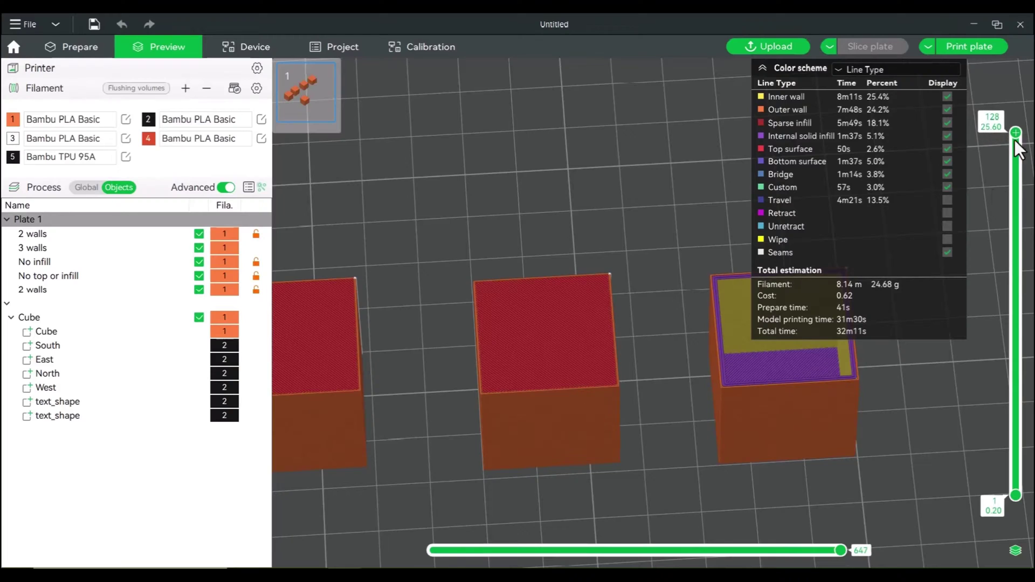
Step: Pan and orbit the preview to inspect the cube sides and the yellow cube's open top
middle_click_drag(926, 426, 703, 421)
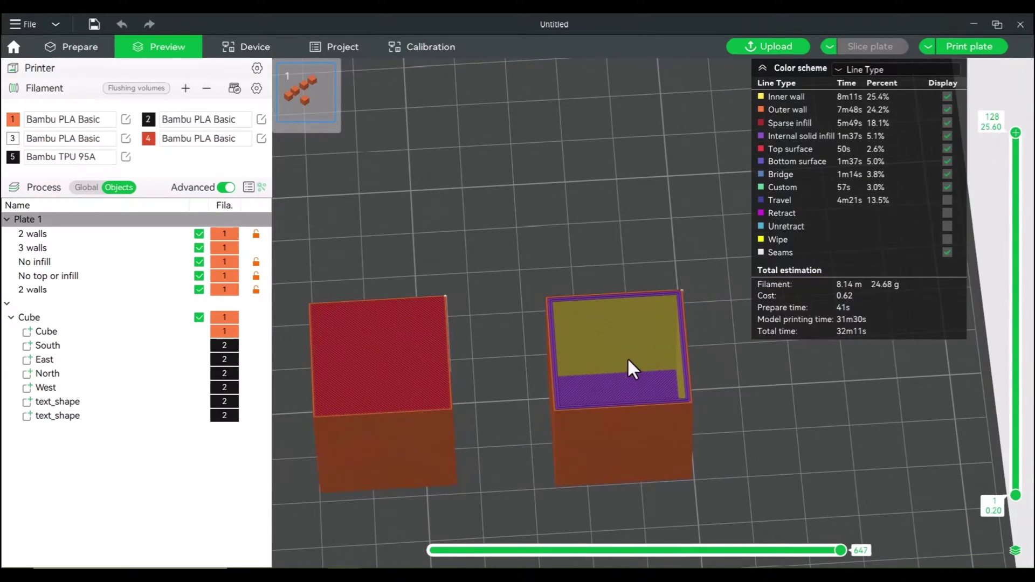
scroll(625, 377, "down", 2)
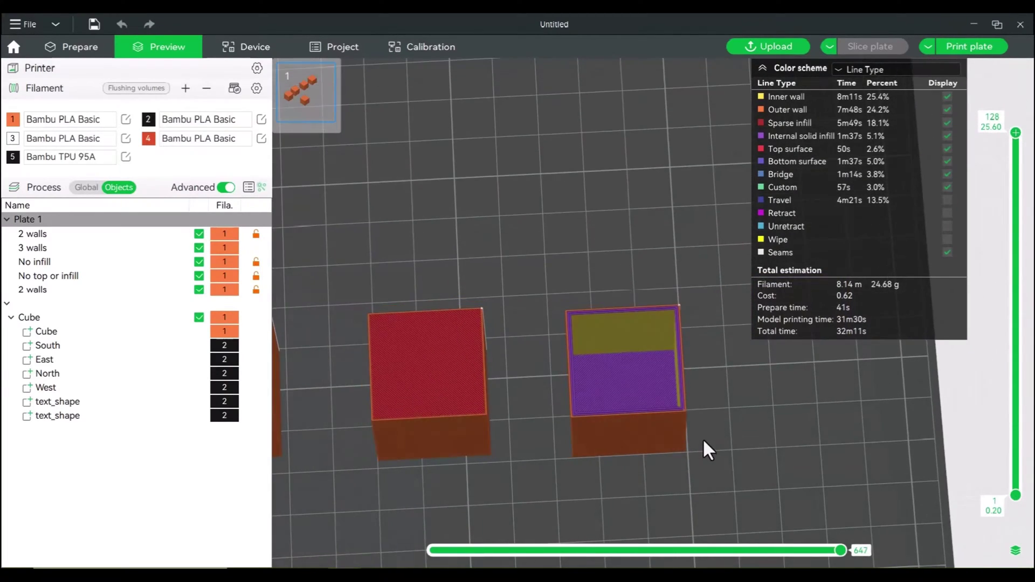
left_click_drag(715, 412, 719, 397)
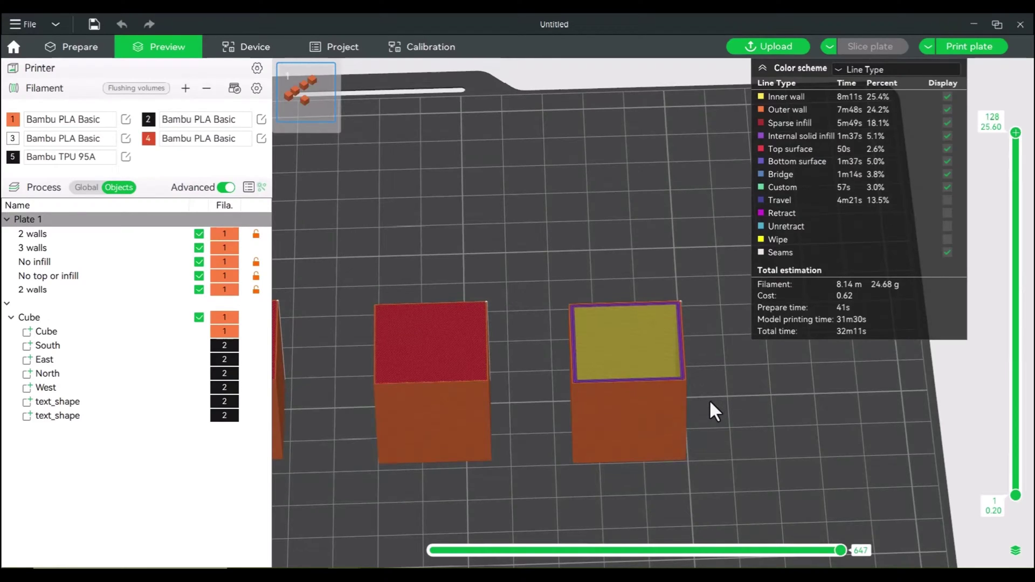
middle_click_drag(721, 418, 842, 289)
scroll(660, 411, "down", 2)
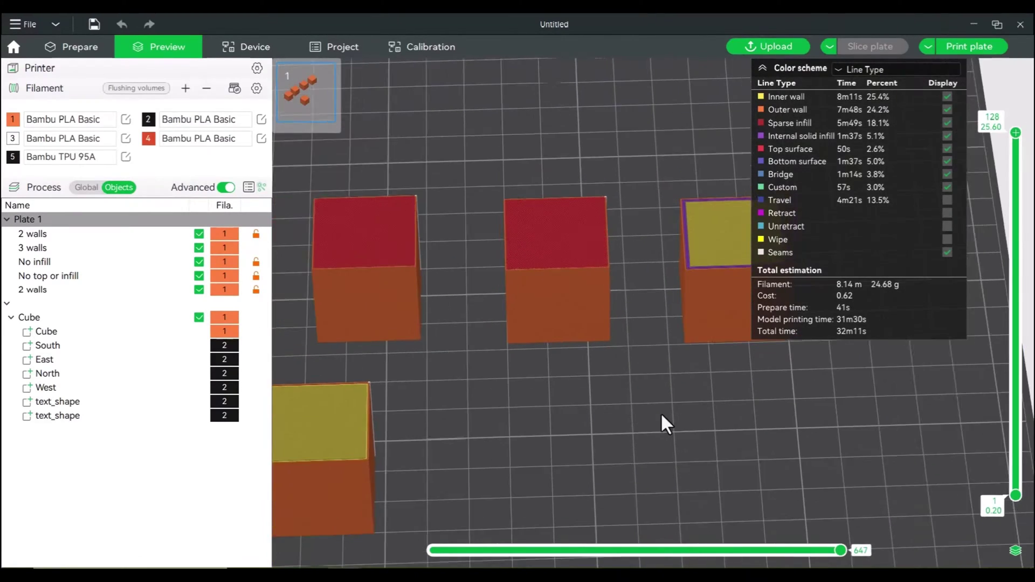
middle_click_drag(540, 432, 603, 409)
left_click_drag(616, 411, 458, 431)
left_click_drag(545, 451, 525, 441)
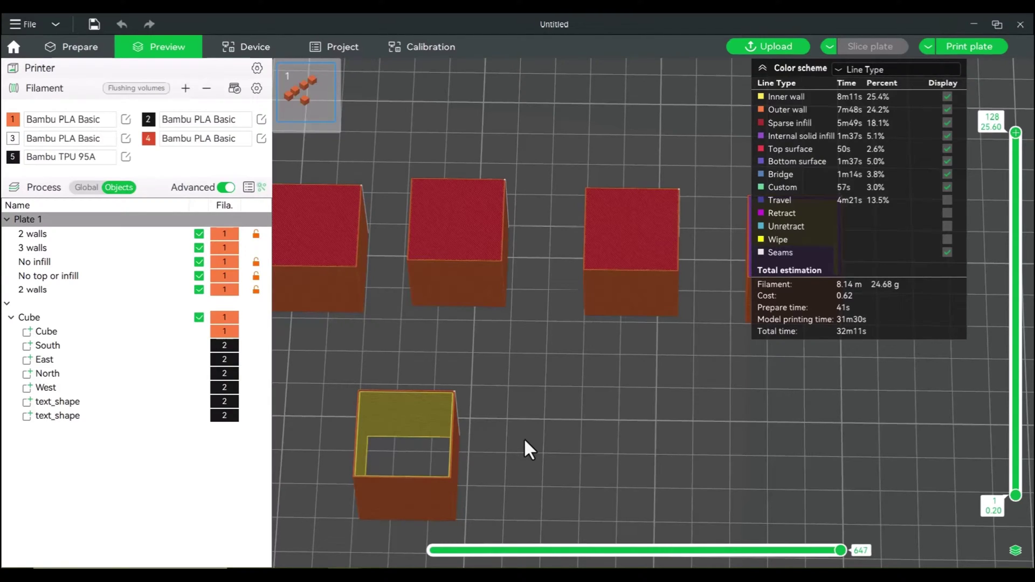
scroll(524, 441, "up", 2)
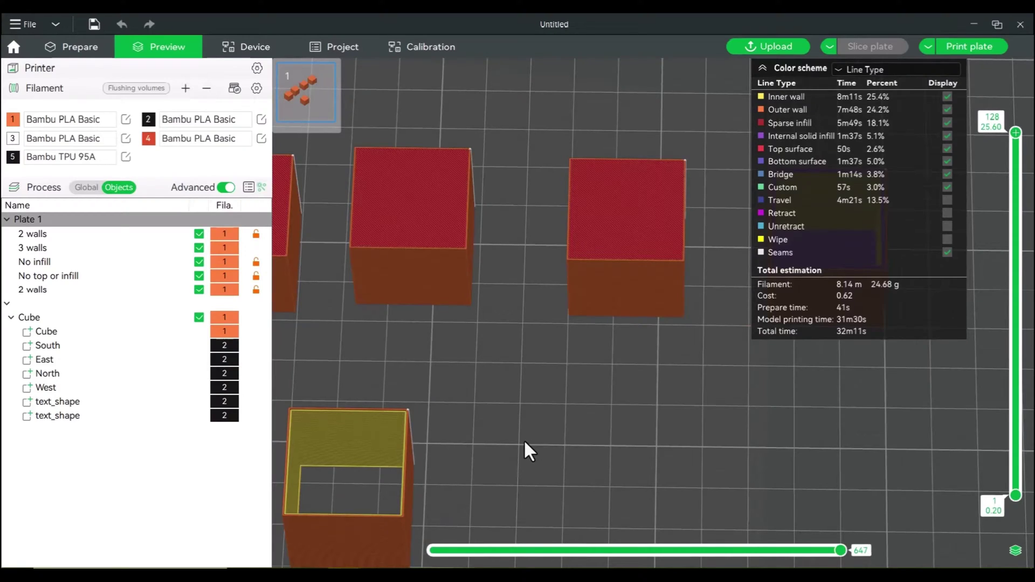
scroll(533, 434, "down", 1)
right_click_drag(533, 434, 569, 425)
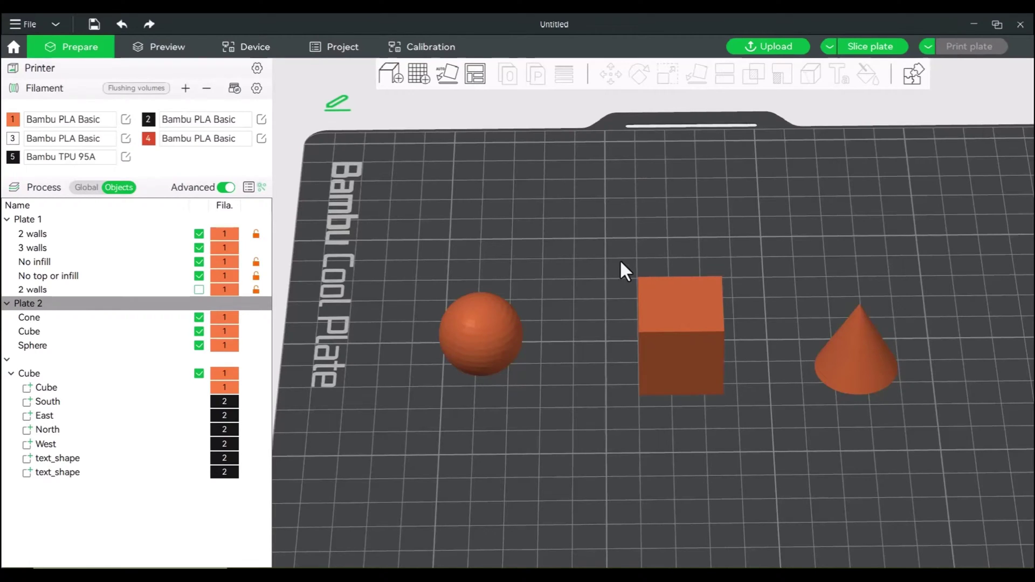
Step: Cut the sphere with C, trying raised and tilted cut plane positions
scroll(599, 300, "down", 1)
left_click(521, 327)
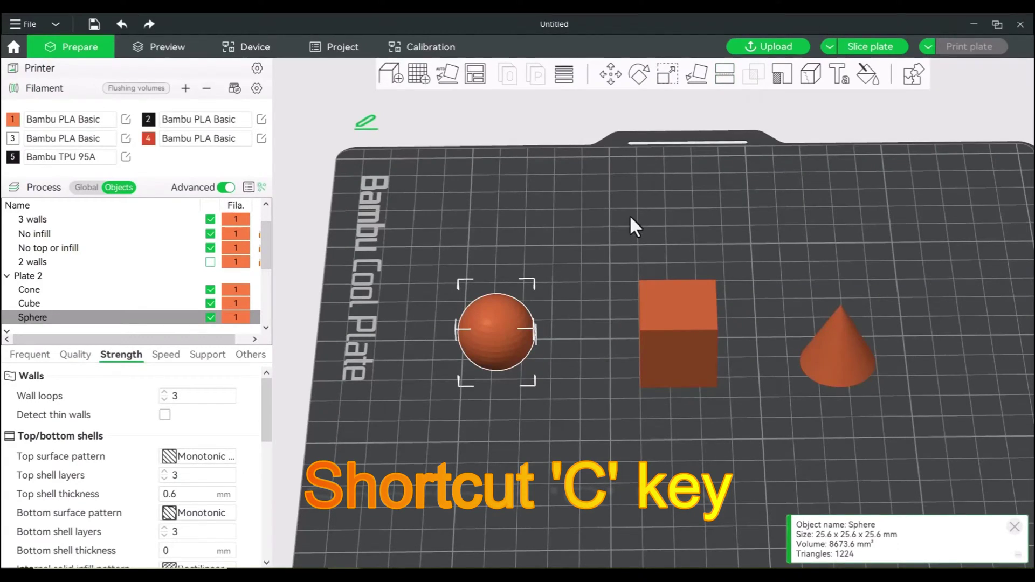
key("c")
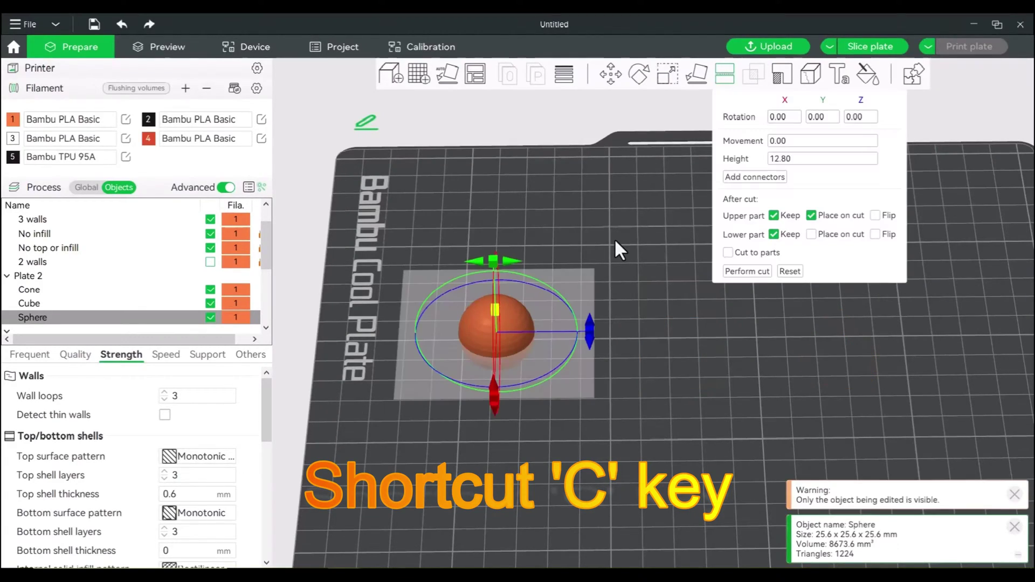
scroll(646, 323, "up", 4)
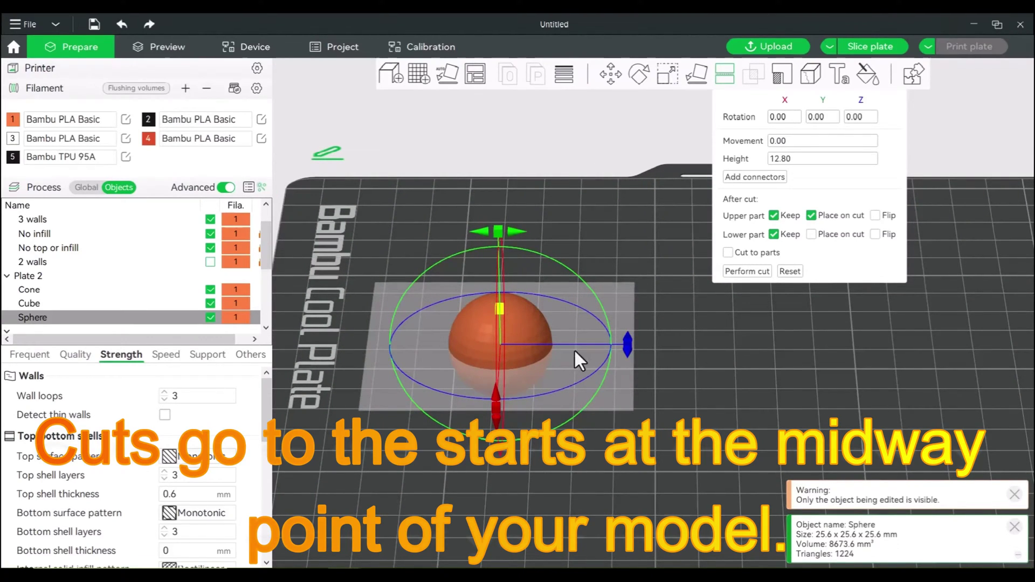
mouse_move(722, 414)
left_mouse_down()
mouse_move(686, 413)
mouse_move(719, 414)
left_mouse_up()
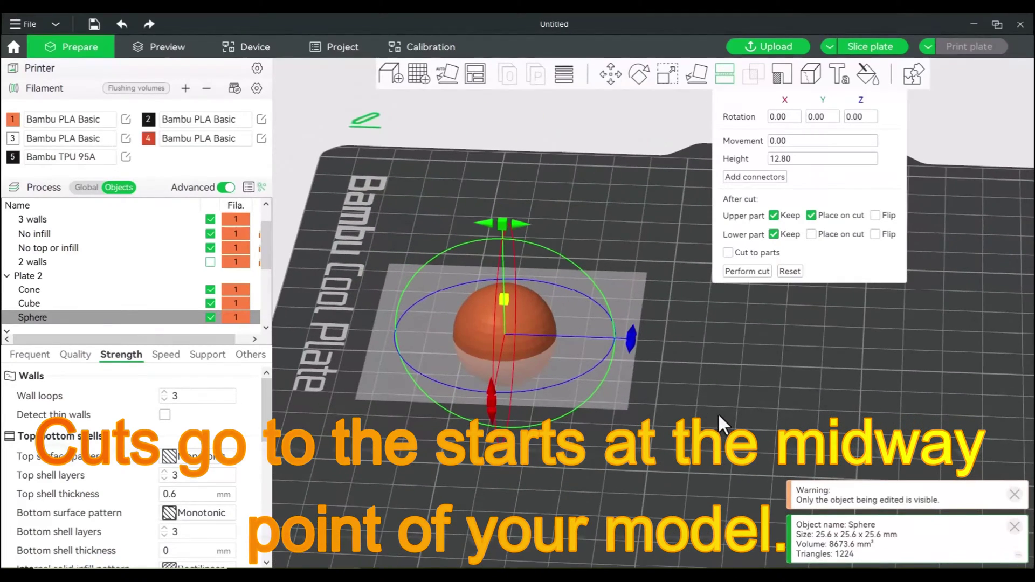
mouse_move(504, 299)
left_mouse_down()
mouse_move(507, 254)
mouse_move(506, 285)
left_mouse_up()
left_click_drag(511, 216, 509, 238)
left_click_drag(488, 389, 497, 354)
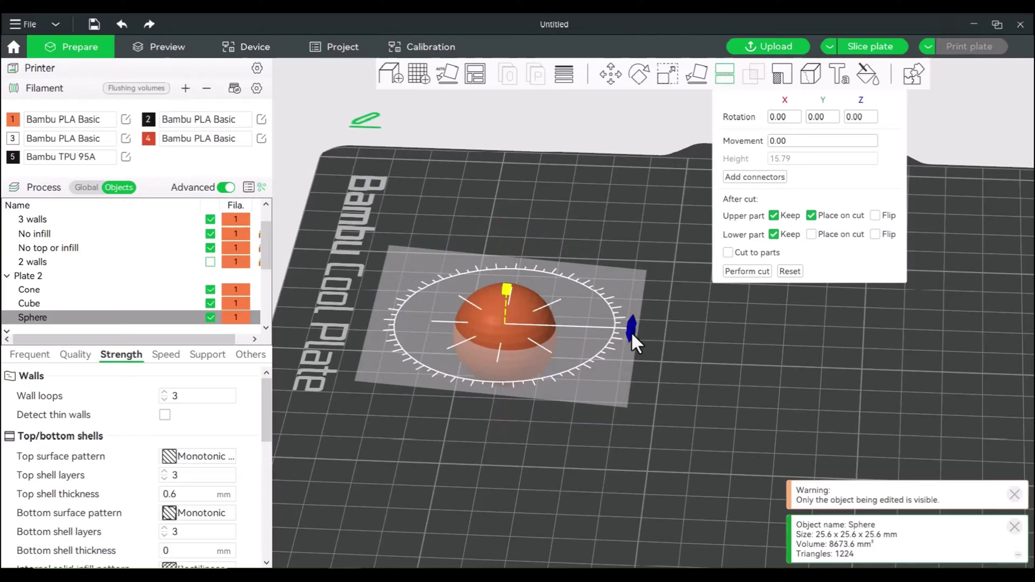
Step: Reset the cut plane to mid-height 12.80 and perform the cut into two hemispheres
scroll(681, 342, "down", 1)
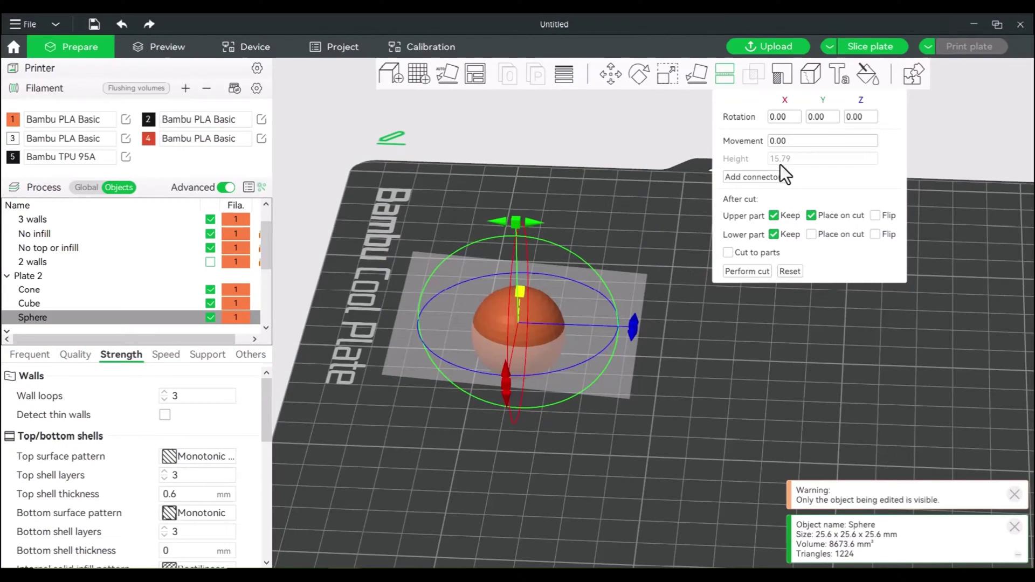
left_click(790, 271)
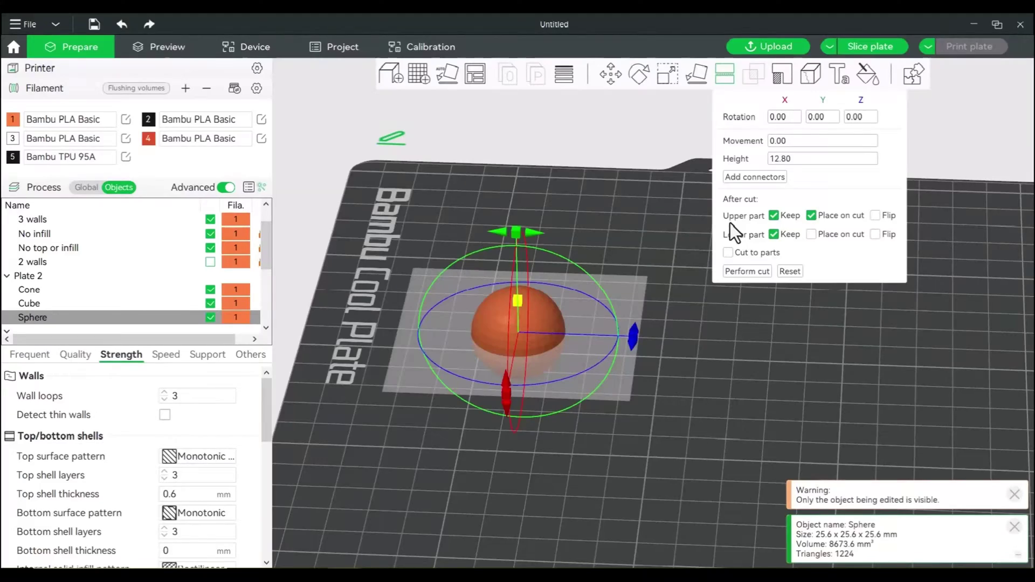
left_click(774, 215)
left_click(749, 271)
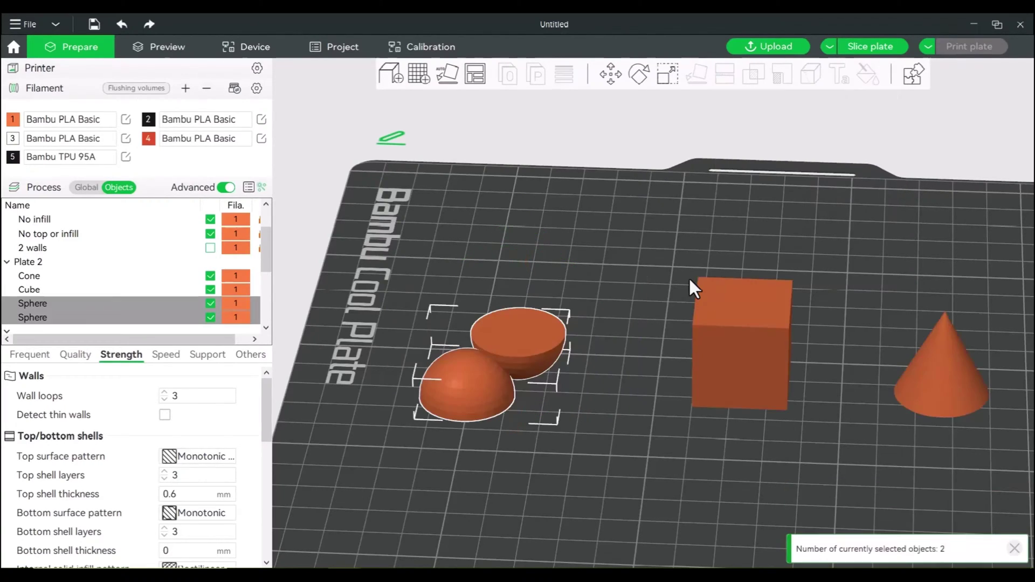
Step: Drag the upper hemisphere away from the lower one on plate 2
left_click_drag(507, 379, 506, 392)
left_click(597, 389)
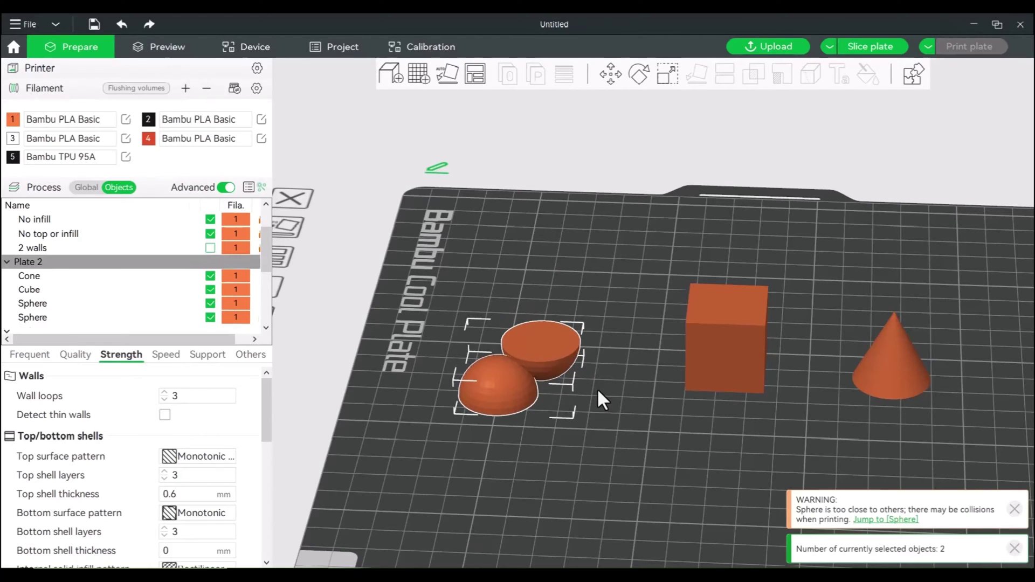
left_click_drag(553, 349, 556, 315)
scroll(574, 433, "up", 5)
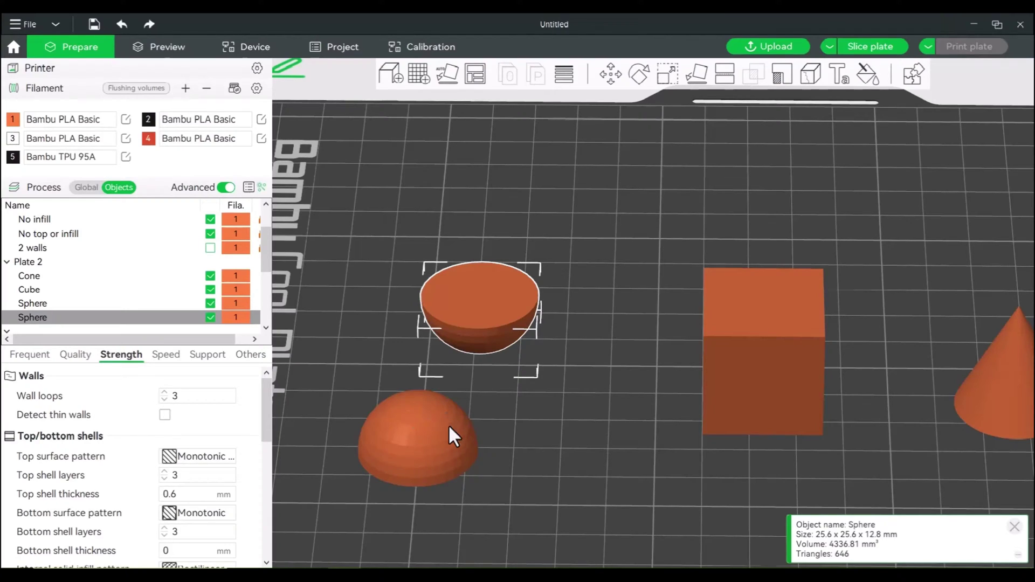
Step: Lay the upper hemisphere on its flat cut face using Place on face
left_click(436, 462)
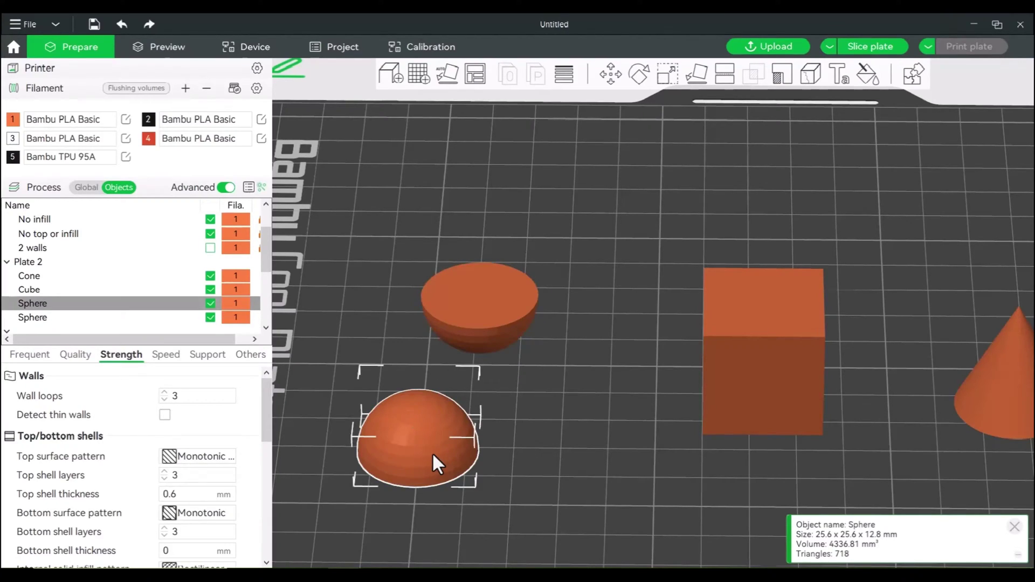
left_click(496, 304)
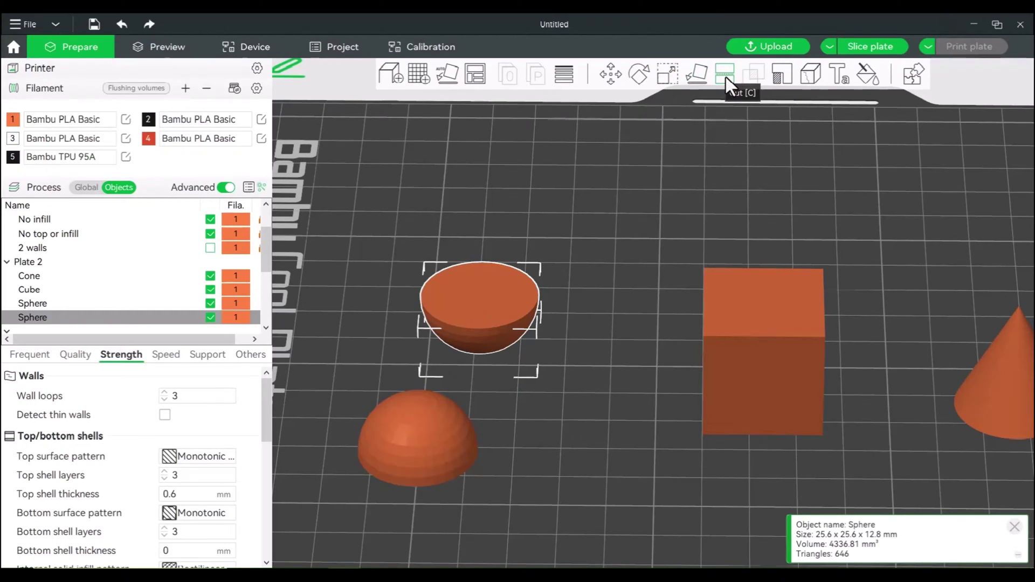
left_click(698, 74)
left_click(500, 305)
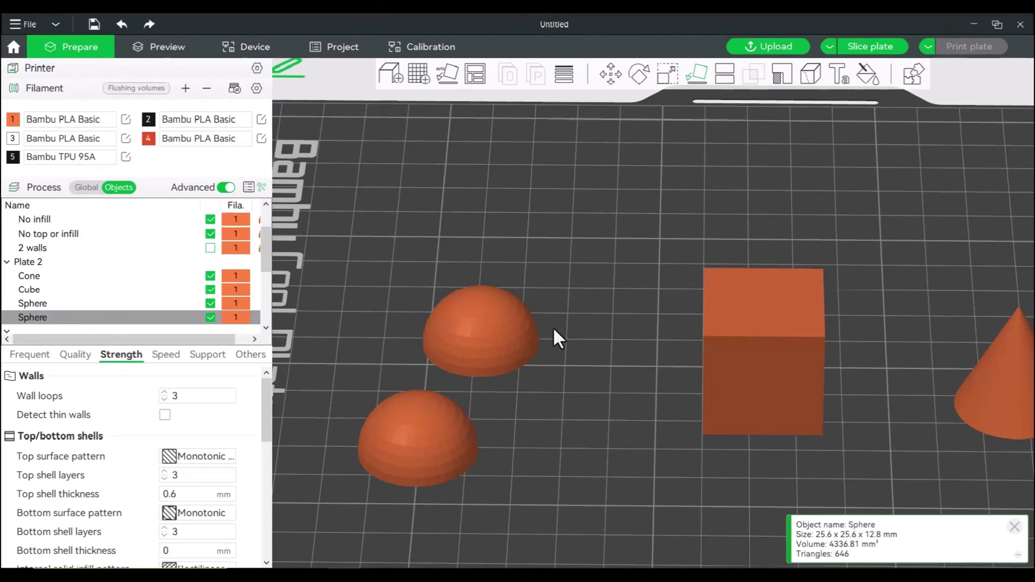
left_click(582, 341)
scroll(603, 351, "down", 4)
scroll(584, 389, "up", 5)
scroll(621, 378, "down", 2)
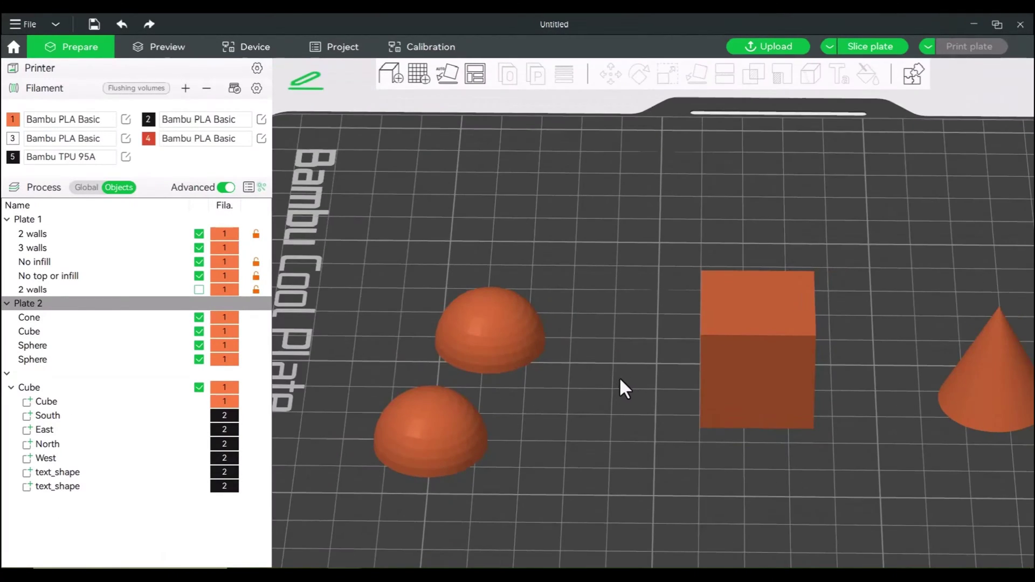
left_click_drag(620, 378, 629, 381)
Step: Cut the cube at height 12.80 and bring up Dowel/Square connector settings
right_click_drag(738, 368, 633, 353)
left_click(638, 364)
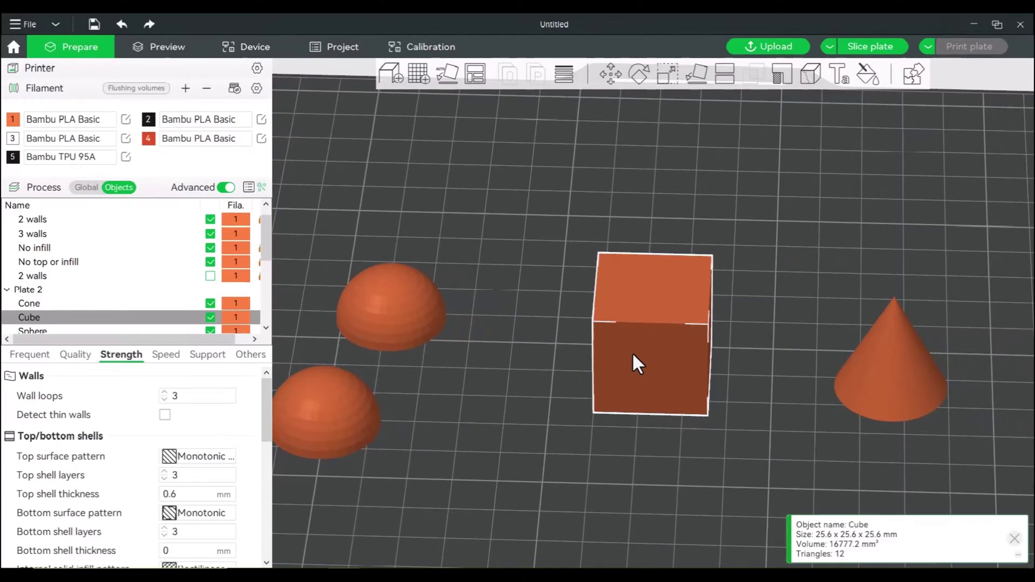
left_click(728, 76)
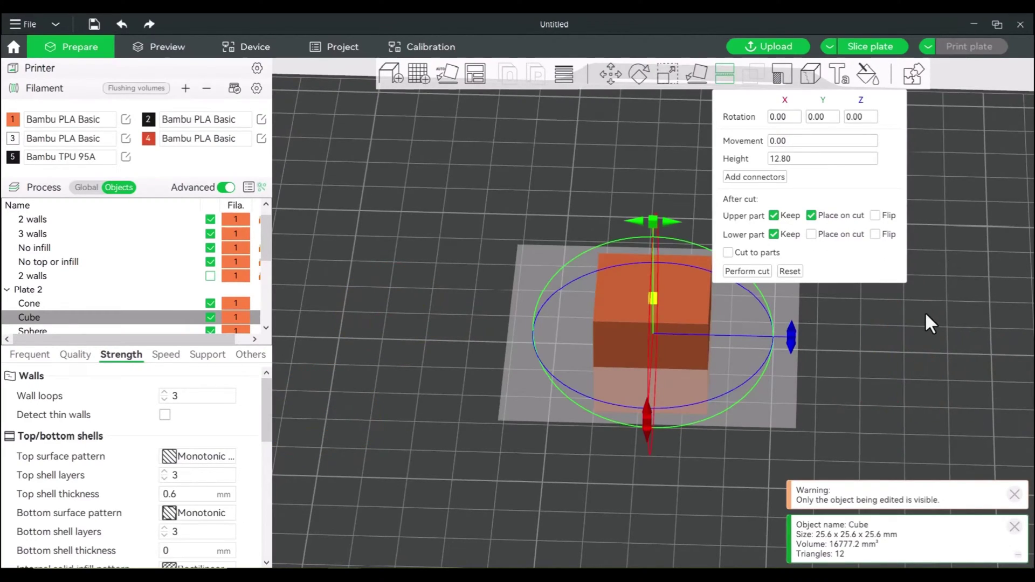
scroll(925, 313, "down", 2)
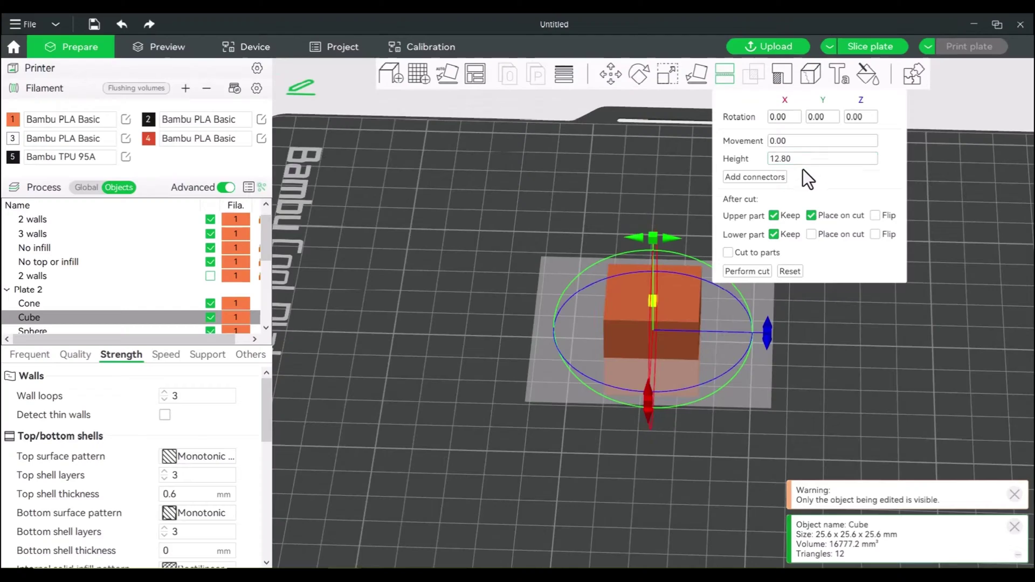
left_click(754, 177)
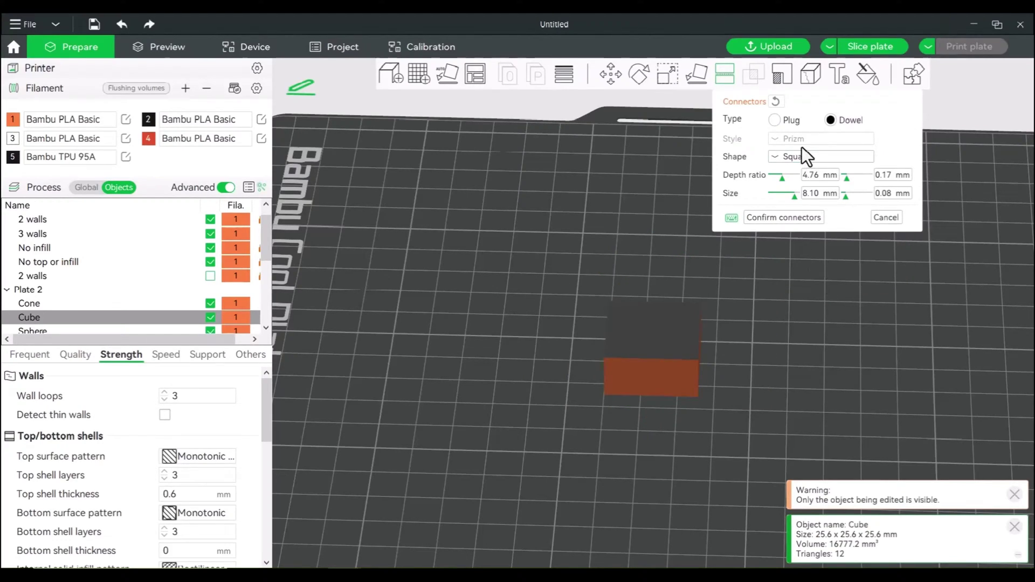
Step: Change the connector type from Dowel to Plug, keeping the Prizm style
left_click(774, 120)
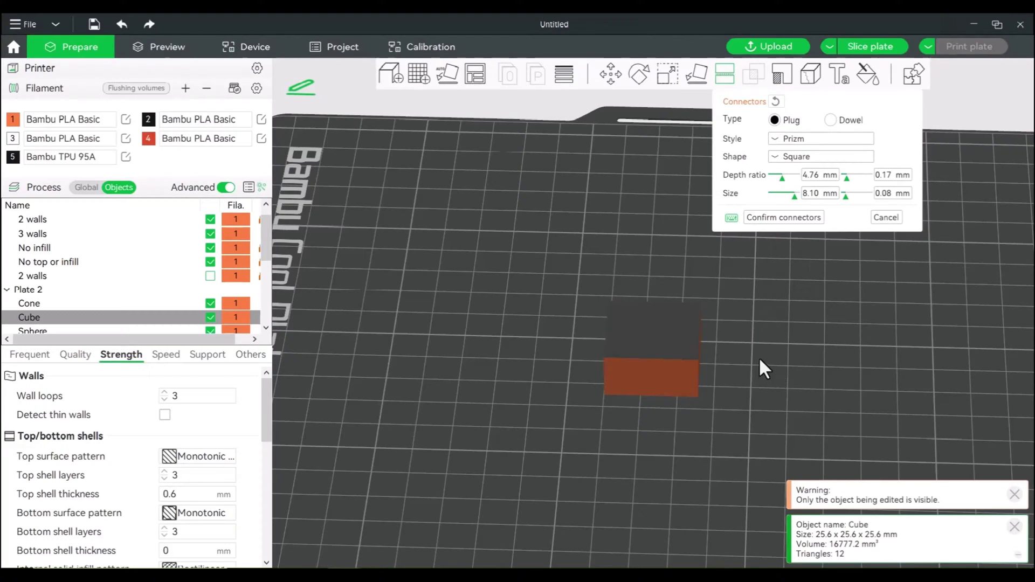
scroll(771, 363, "up", 2)
left_click(797, 141)
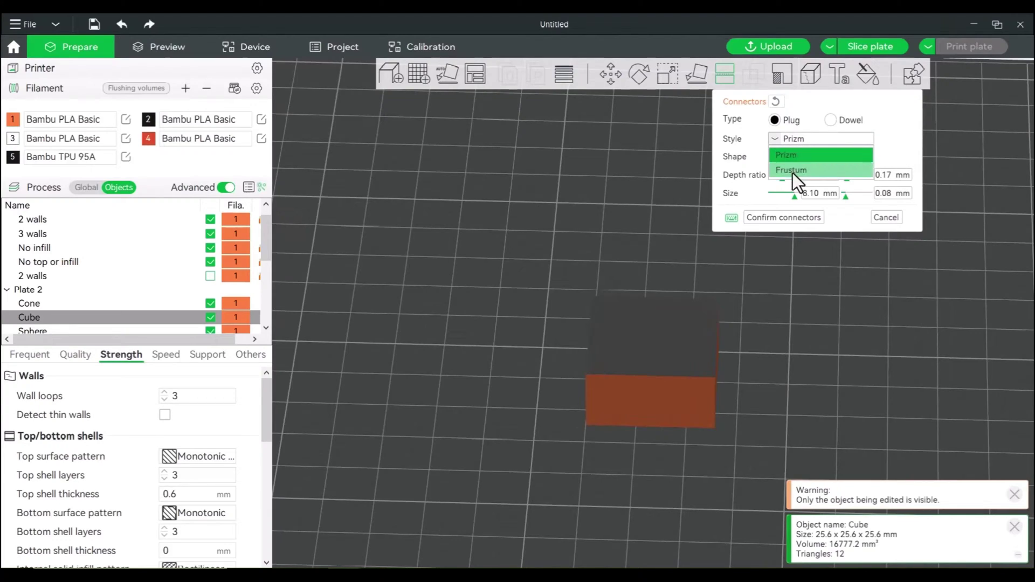
left_click(759, 351)
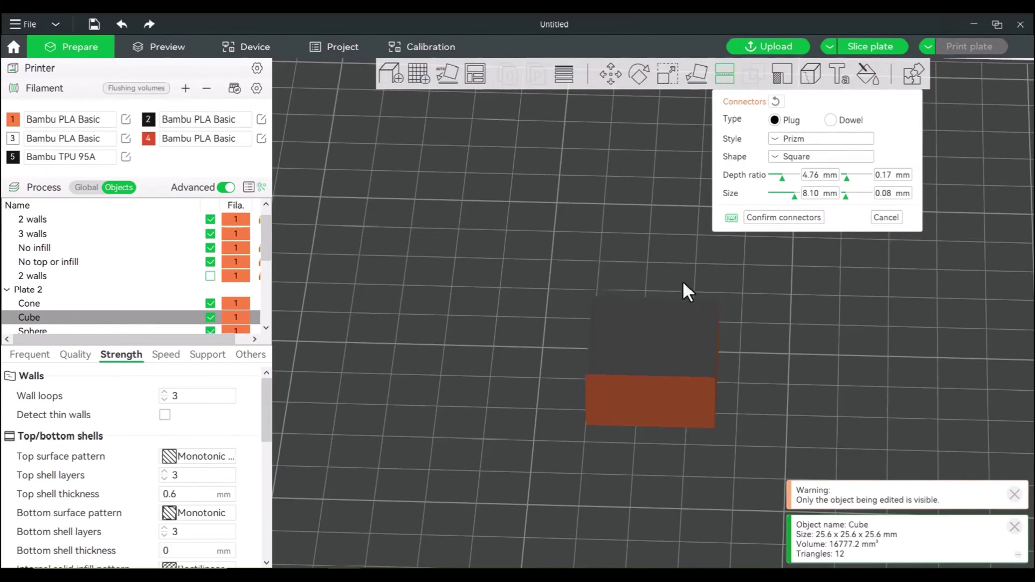
Step: Place one square plug (4.76 mm depth, 8.10 mm size) on the cut face and confirm it
left_click(625, 328)
scroll(788, 337, "up", 2)
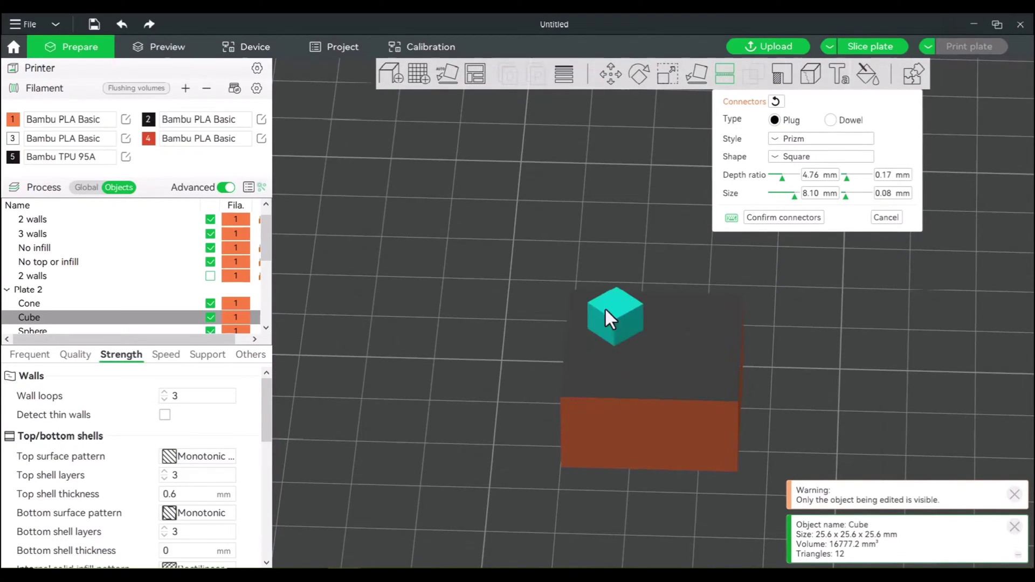
left_click_drag(620, 319, 643, 342)
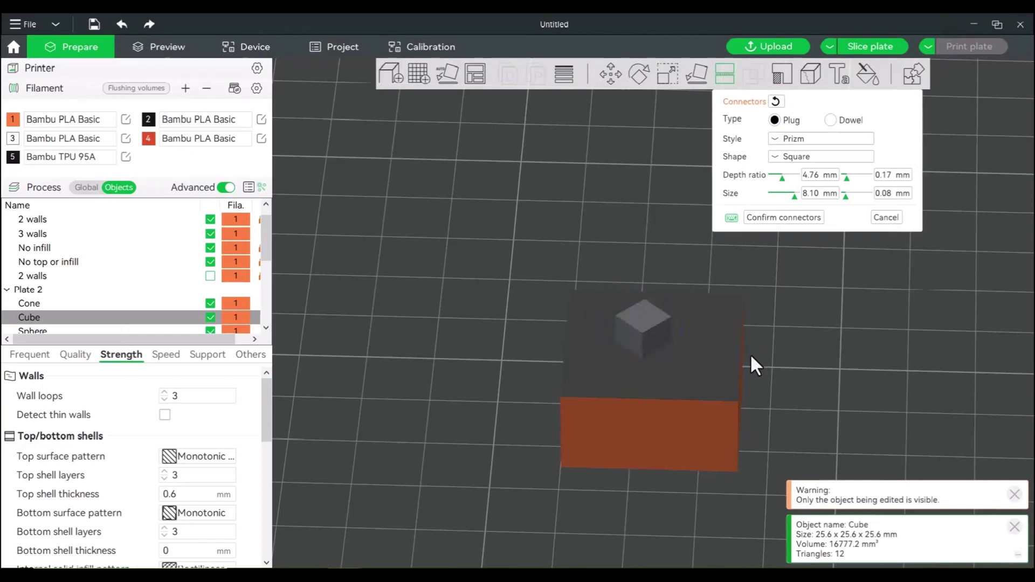
left_click_drag(808, 357, 811, 314)
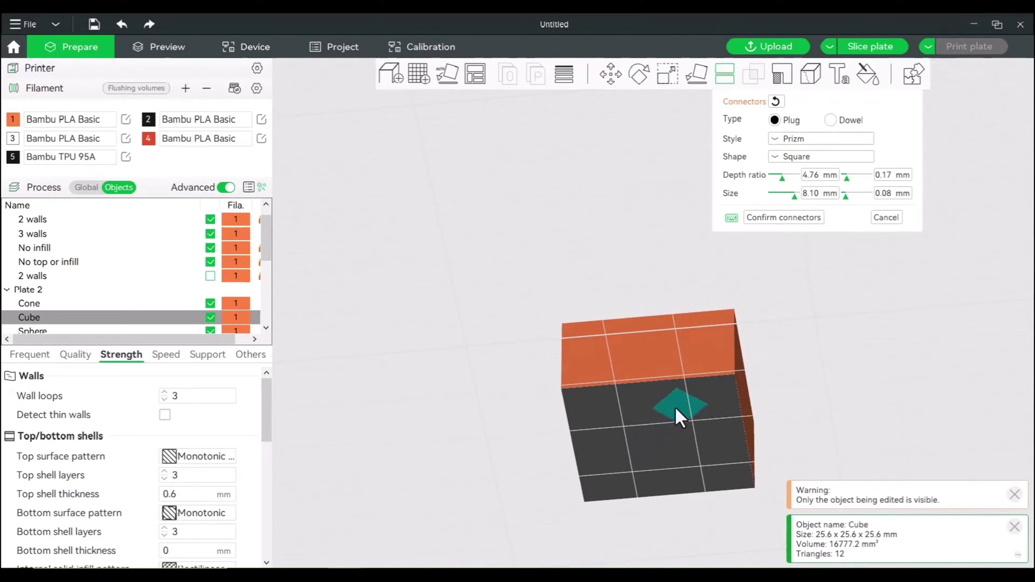
left_click(596, 399)
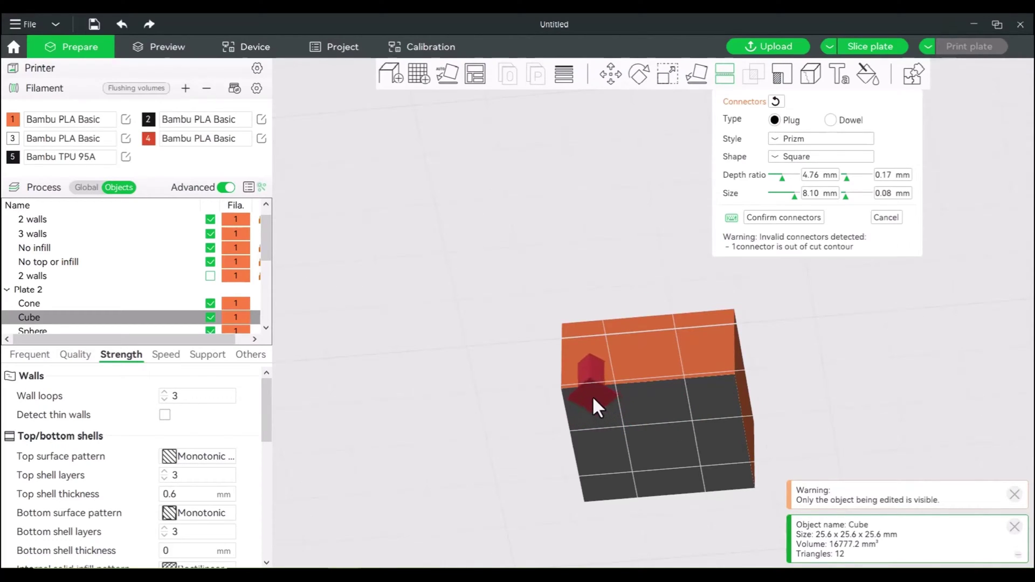
left_click_drag(593, 397, 600, 414)
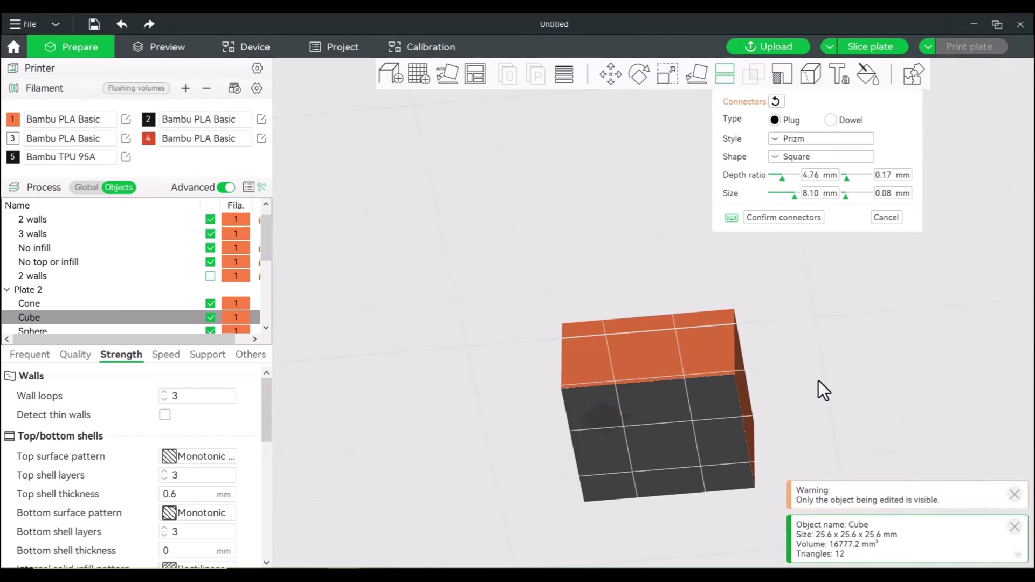
left_click_drag(820, 382, 820, 428)
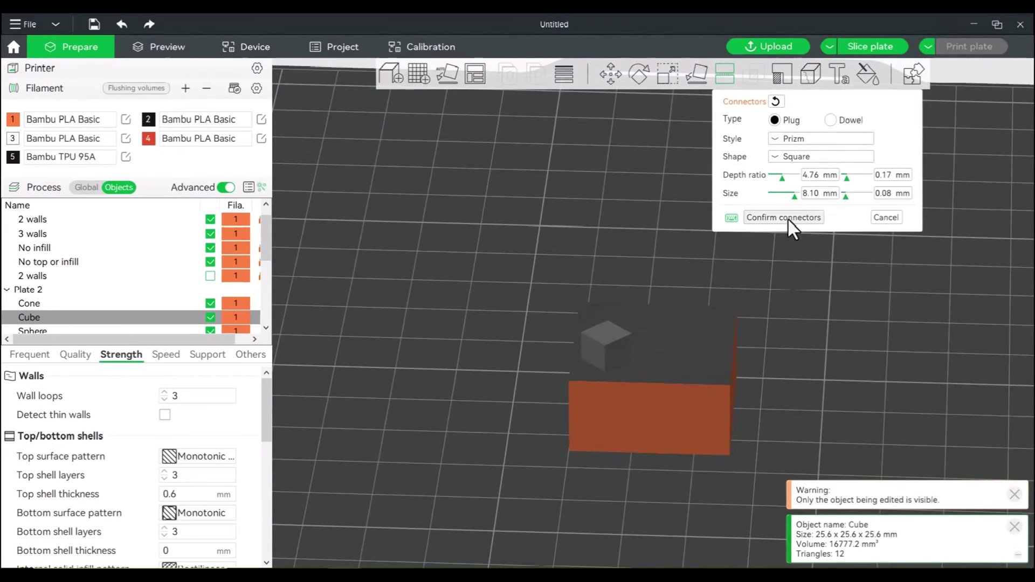
left_click(784, 218)
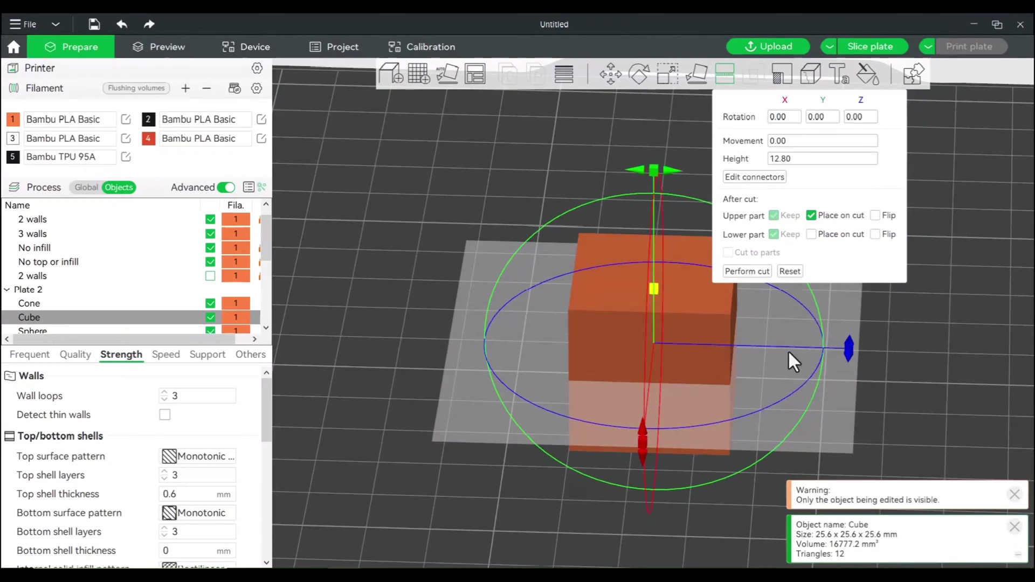
left_click(755, 273)
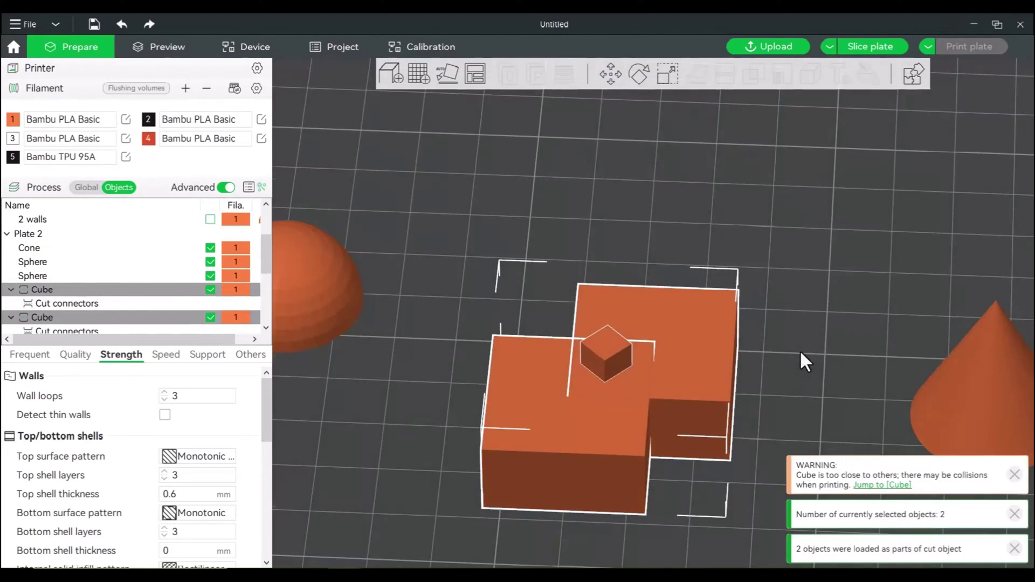
left_click(830, 305)
left_click_drag(723, 323, 698, 270)
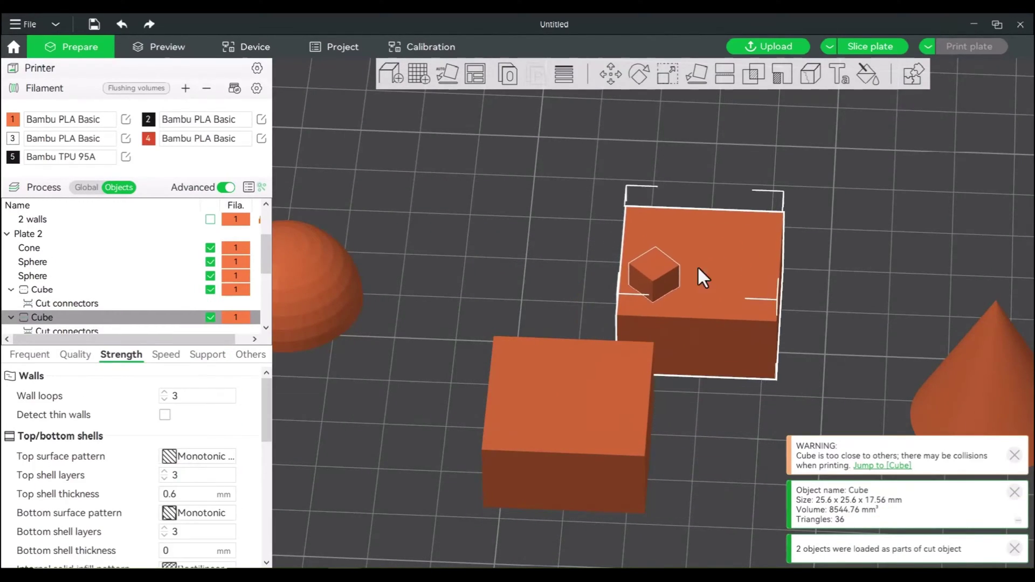
left_click_drag(639, 361, 567, 391)
left_click_drag(681, 276, 680, 335)
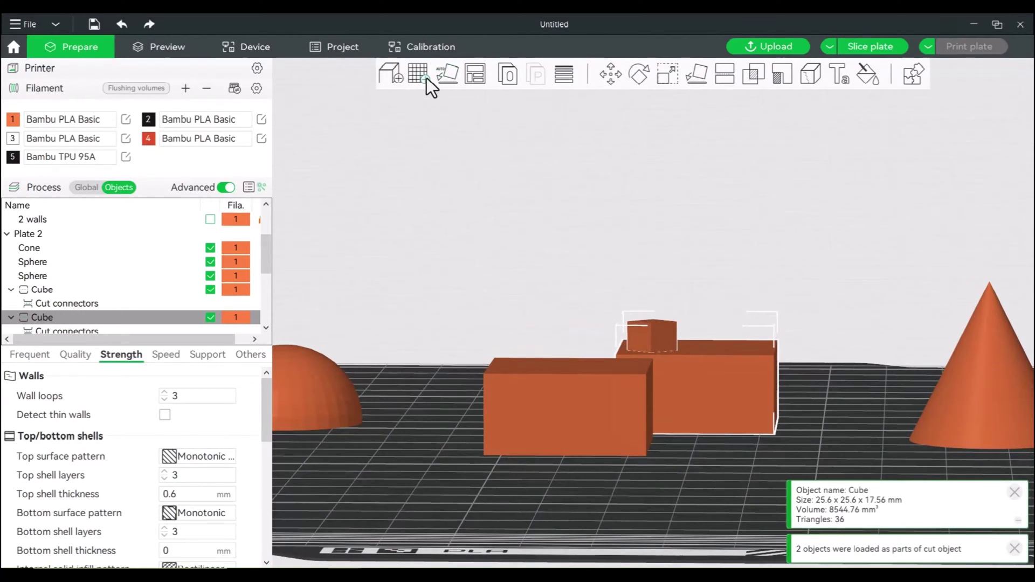
left_click(118, 23)
left_click(120, 24)
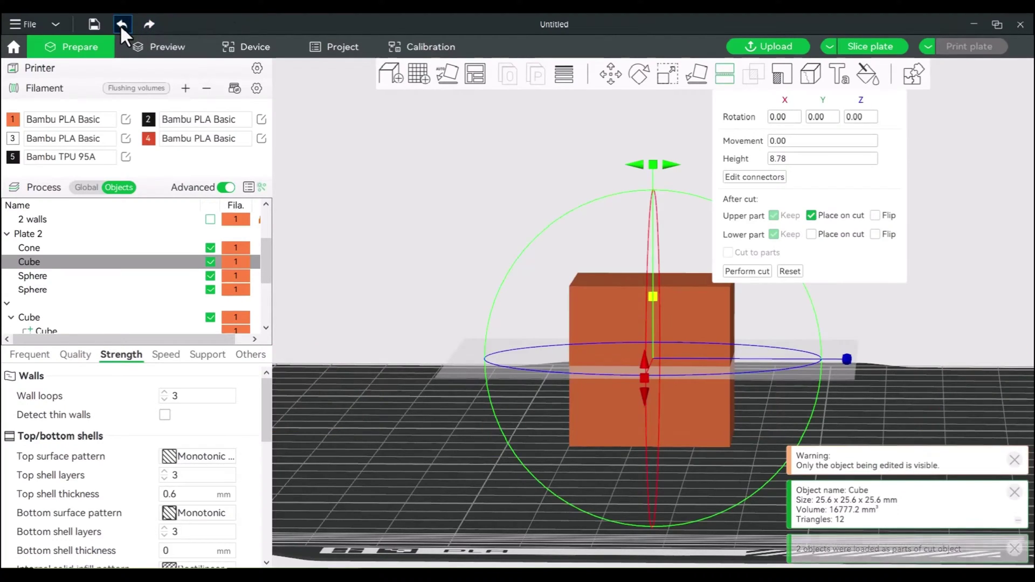
Step: Edit the cube's connector, reducing its depth ratio to 5.05 mm and shifting it on the cut face
left_click(764, 178)
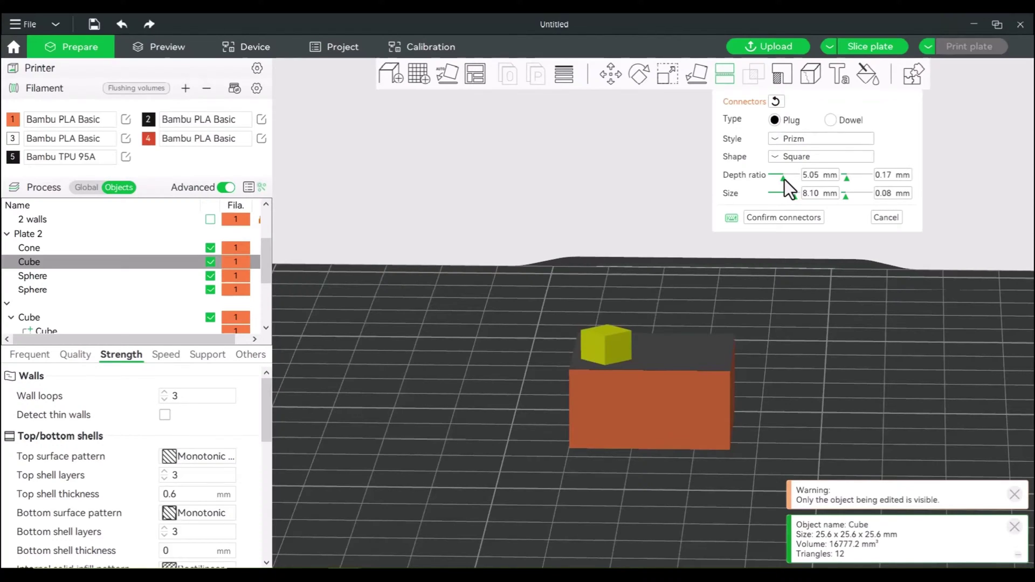
left_click_drag(784, 180, 783, 179)
left_click_drag(781, 268, 728, 329)
left_click_drag(608, 348, 630, 345)
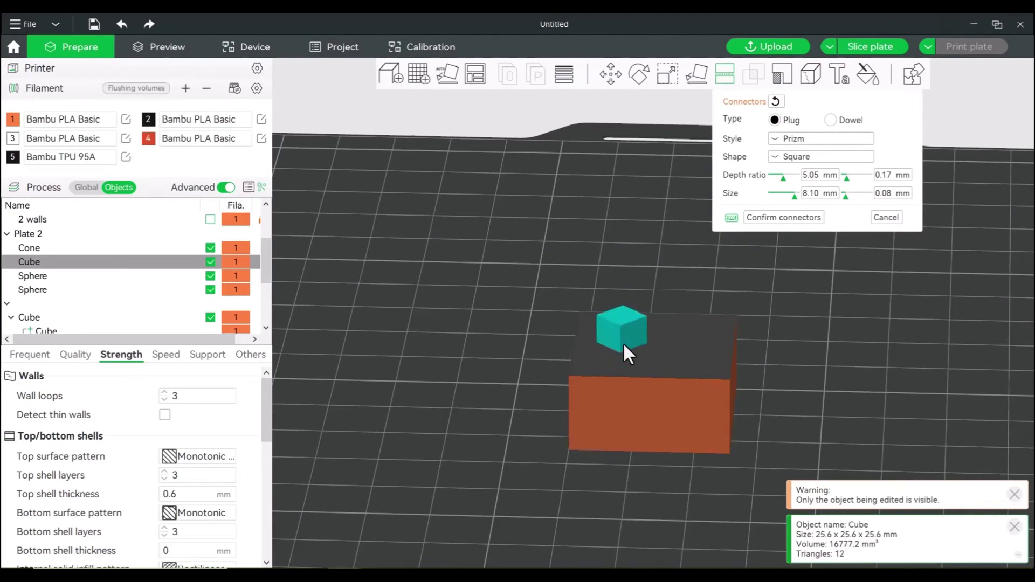
Step: Try triangle and square shapes, settle on a Circle peg, and set depth to 4.61 mm
left_click(789, 160)
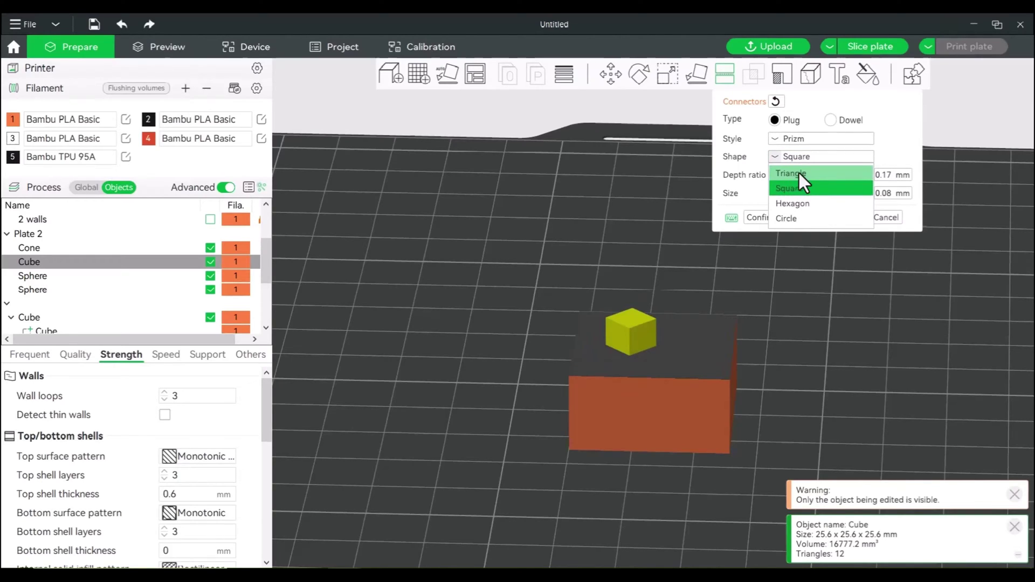
left_click(791, 174)
left_click(786, 156)
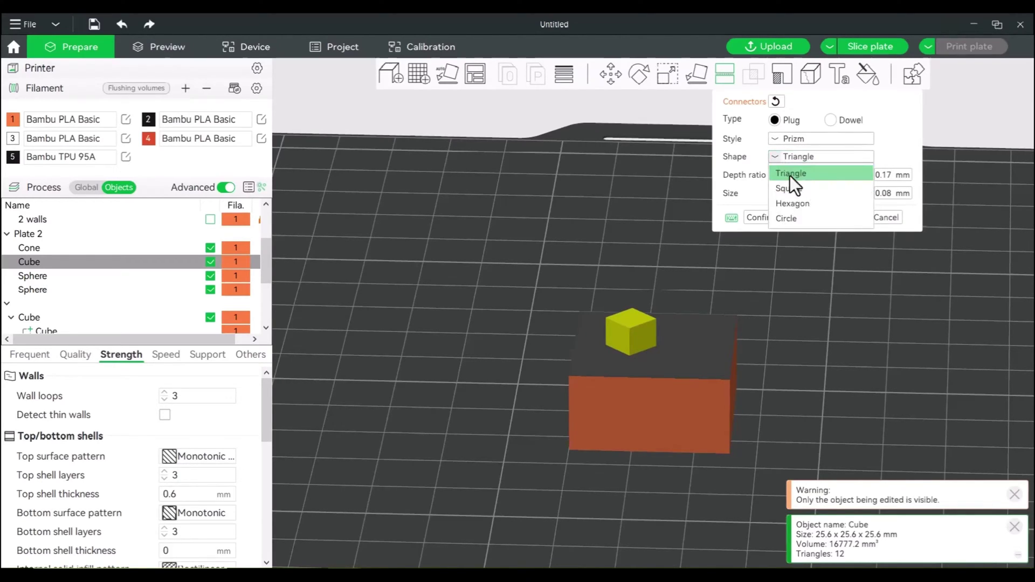
left_click(787, 218)
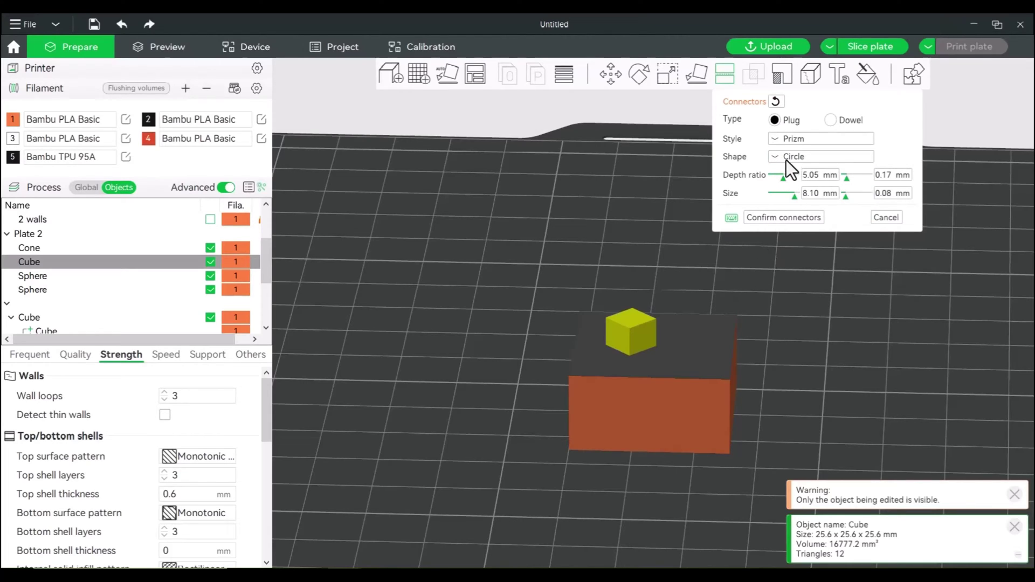
left_click_drag(828, 306, 831, 372)
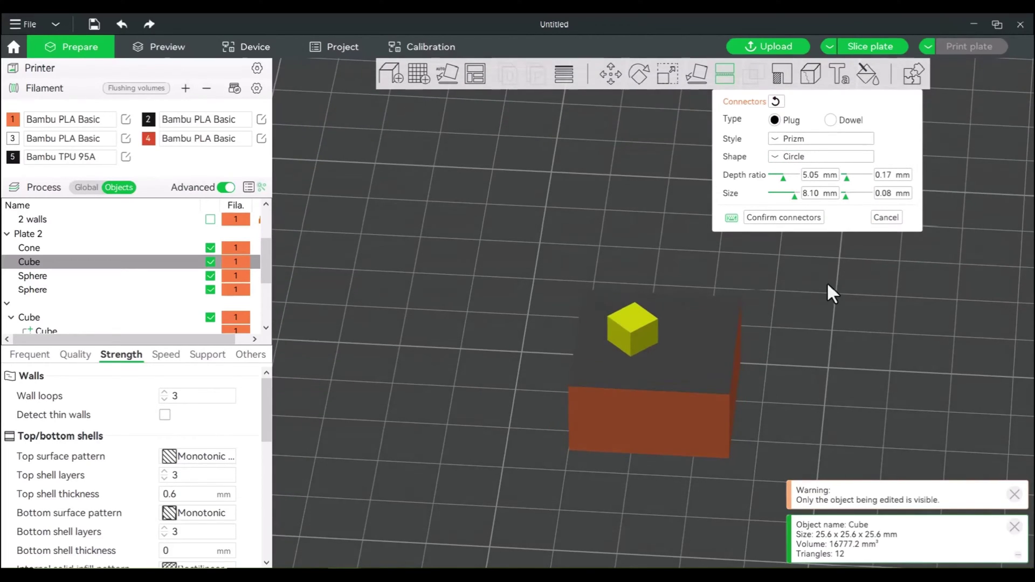
left_click(785, 156)
left_click(636, 321)
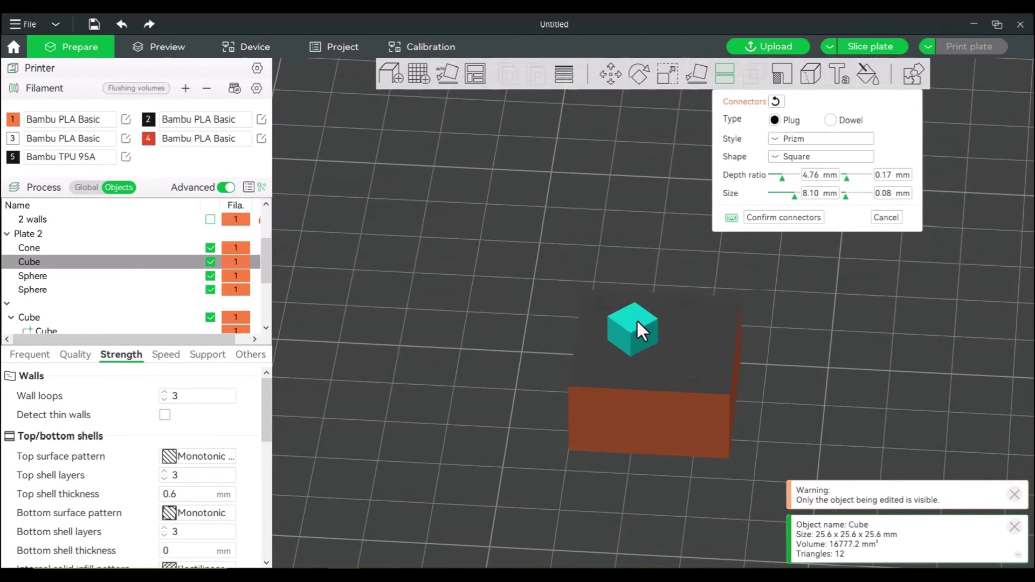
left_click(788, 161)
left_click(790, 218)
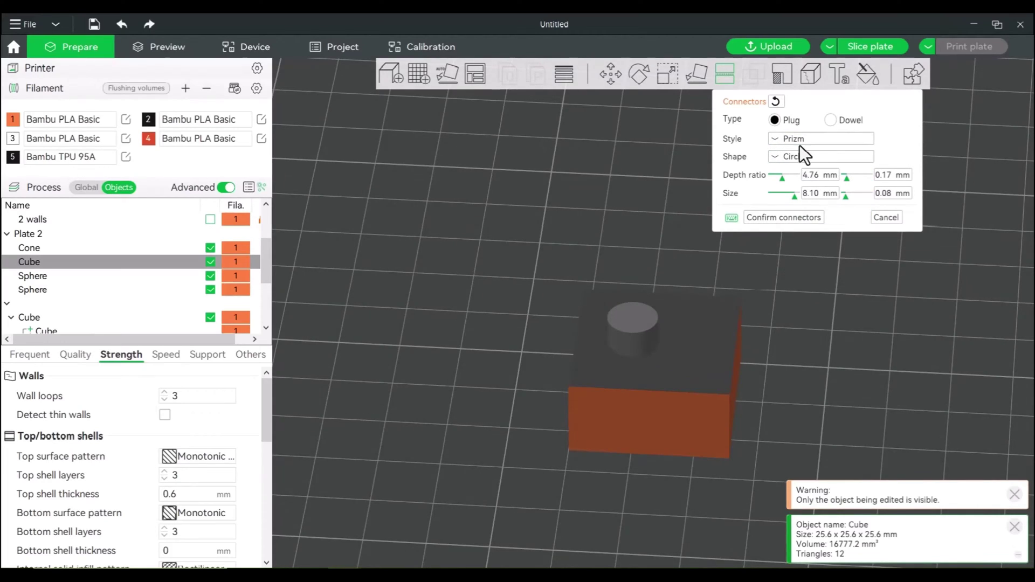
mouse_move(783, 179)
left_mouse_down()
mouse_move(798, 180)
mouse_move(772, 178)
mouse_move(780, 179)
left_mouse_up()
Step: Set the plug connector to Frustum style with a Hexagon shape, after trying triangle and square
left_click(798, 141)
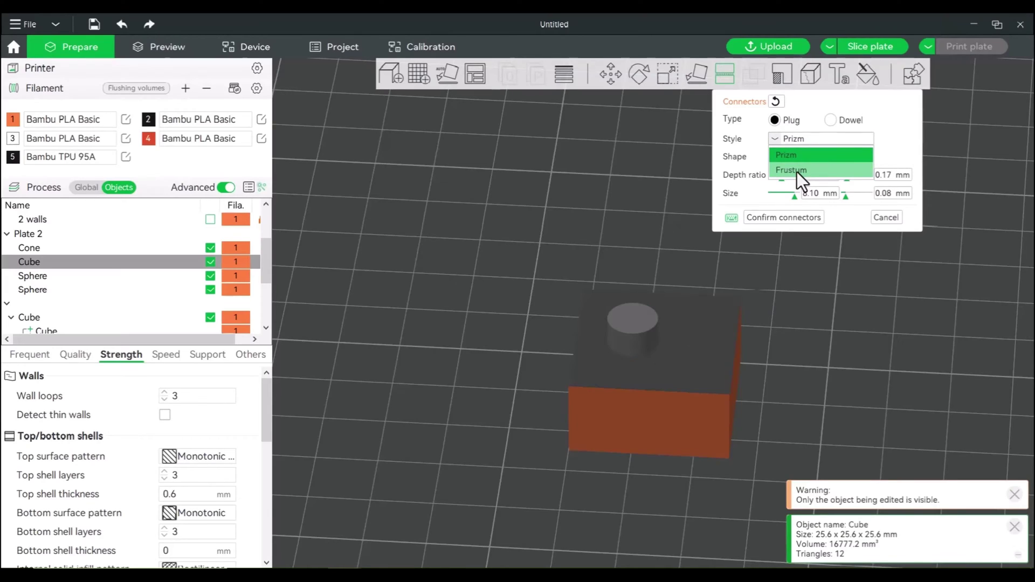
left_click(796, 172)
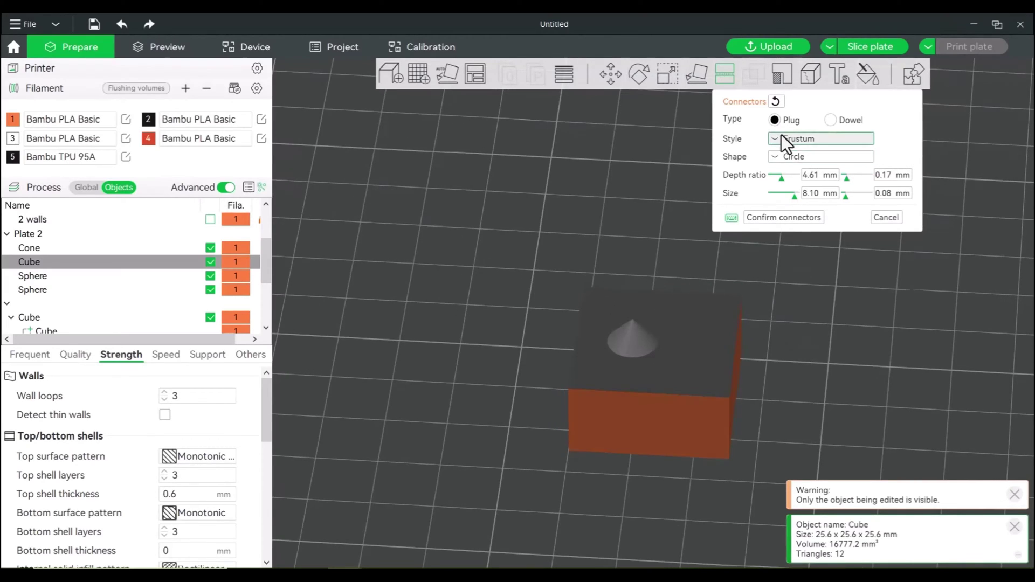
left_click(781, 161)
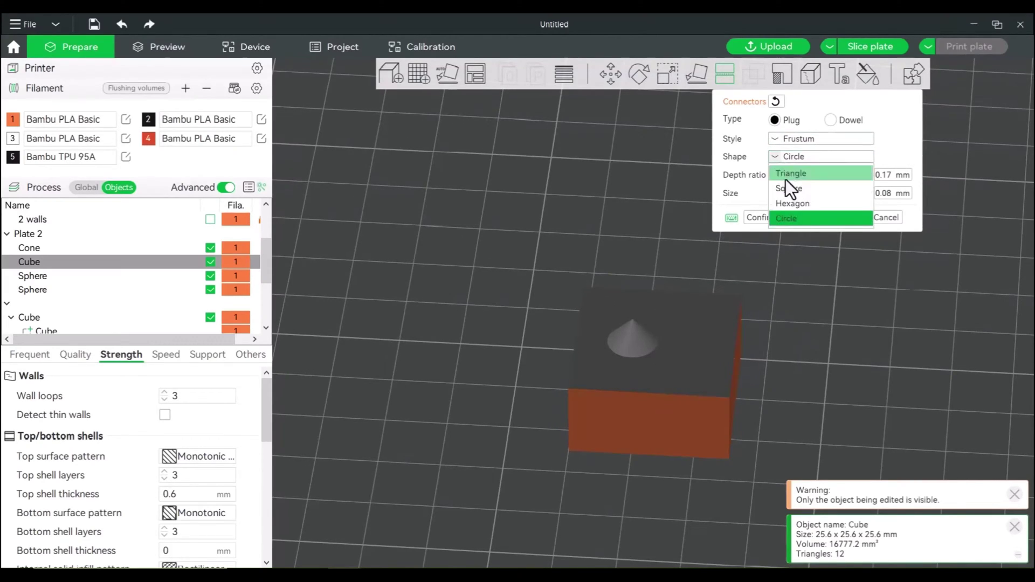
left_click(790, 177)
left_click_drag(774, 327, 771, 281)
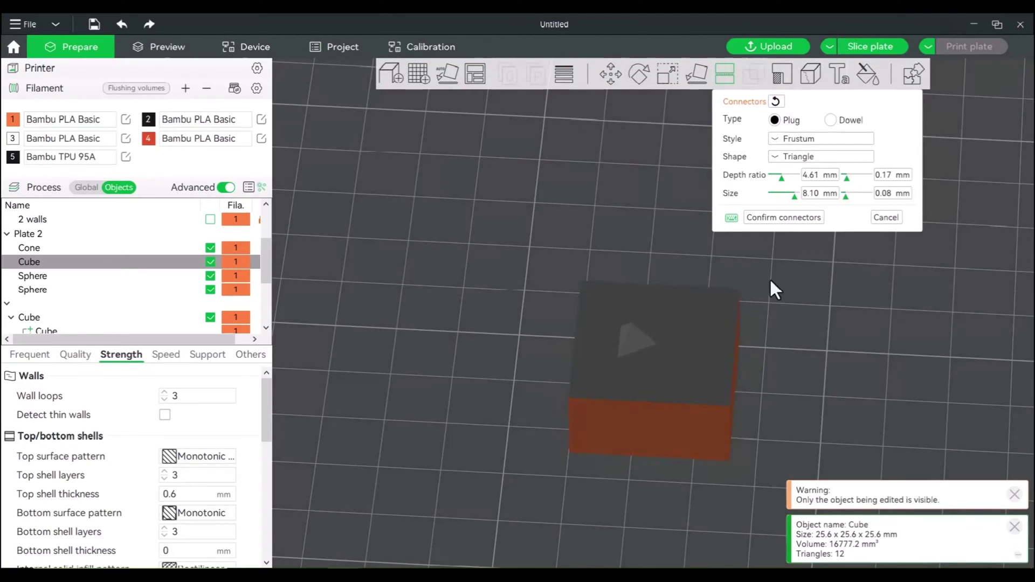
left_click(791, 161)
left_click(795, 190)
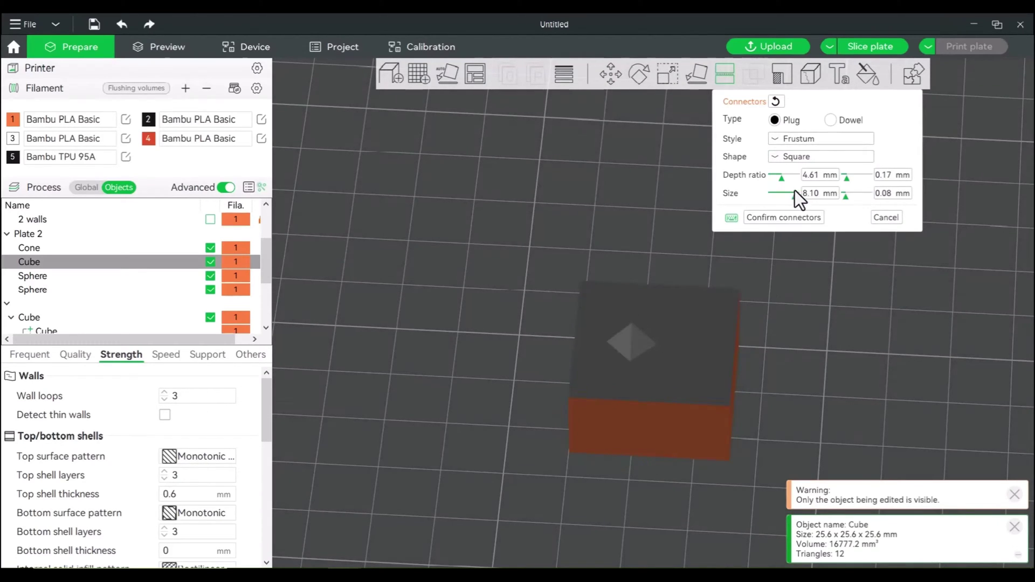
left_click_drag(767, 364, 774, 377)
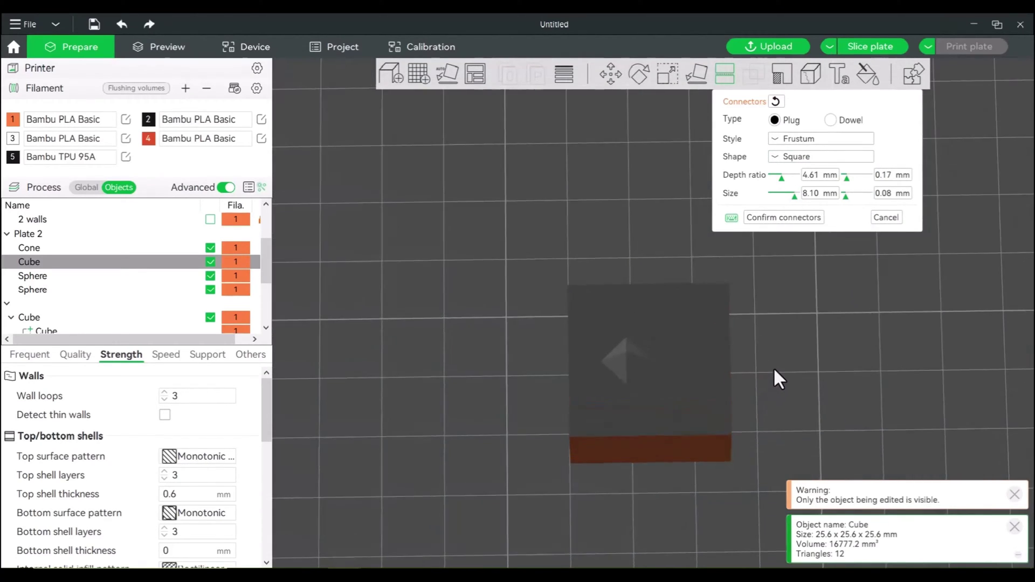
left_click(788, 158)
left_click(790, 204)
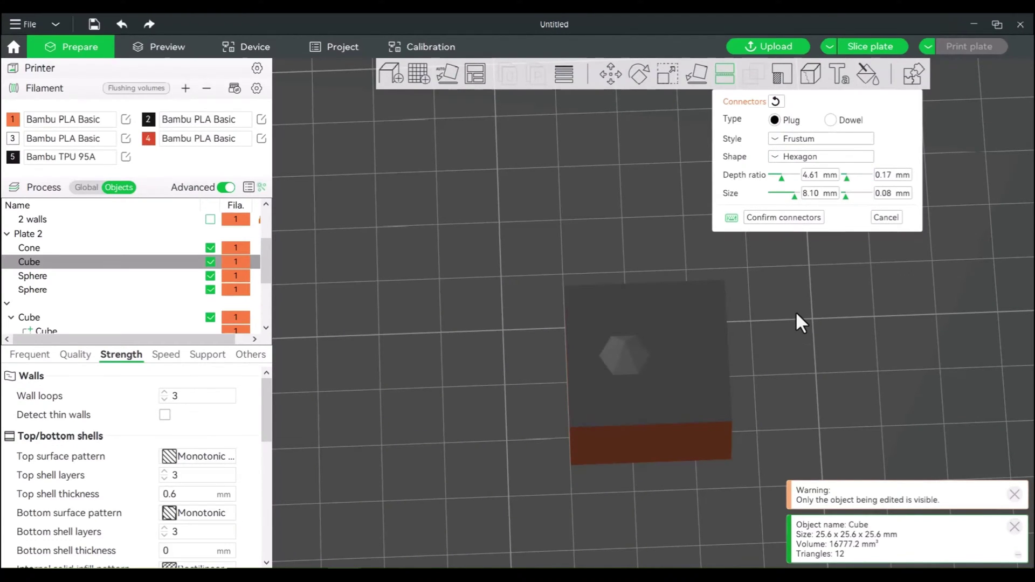
mouse_move(796, 319)
left_mouse_down()
mouse_move(783, 295)
mouse_move(797, 300)
left_mouse_up()
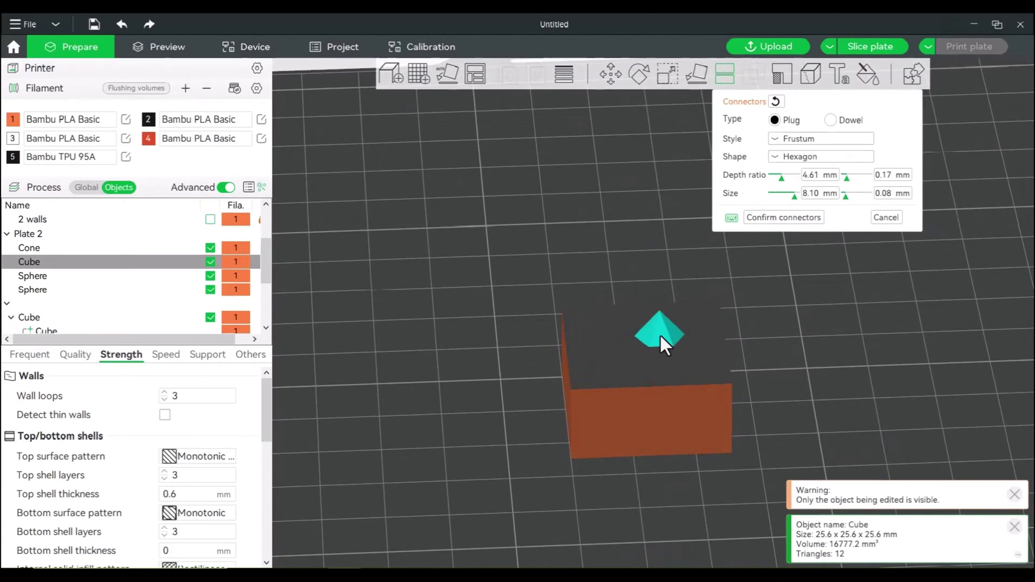
Step: Spread four hexagonal frustum plugs across the cube's cut face and view them from above
left_click_drag(629, 331, 608, 330)
left_click(697, 329)
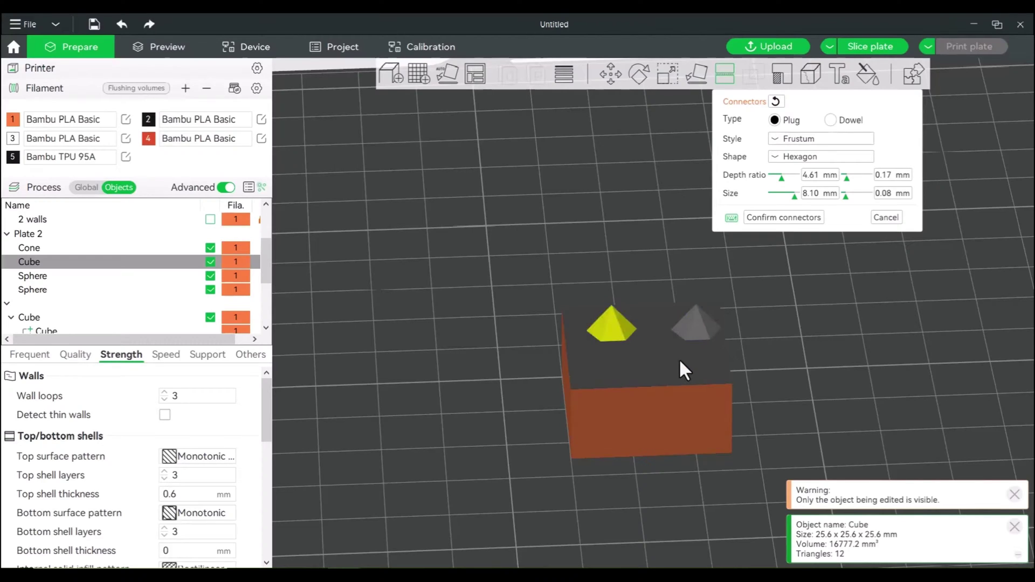
left_click(681, 357)
left_click(624, 363)
mouse_move(796, 373)
left_mouse_down()
mouse_move(817, 388)
mouse_move(816, 377)
left_mouse_up()
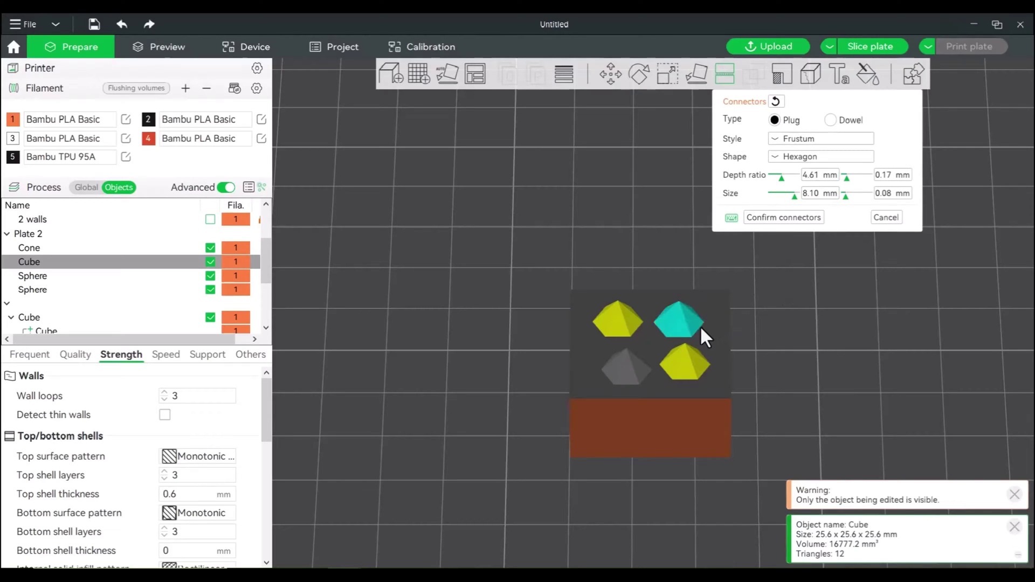
scroll(716, 315, "down", 1)
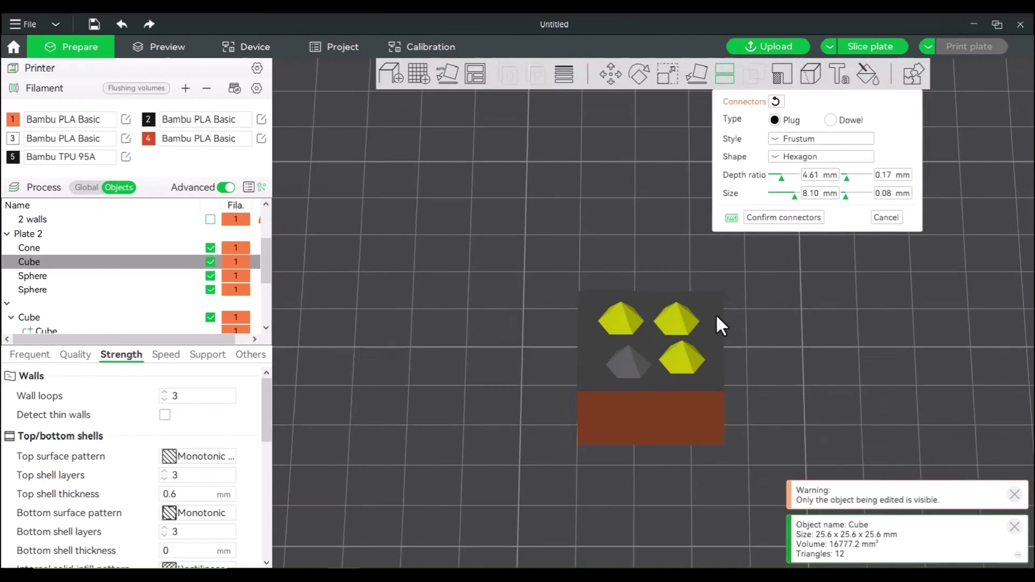
Step: Swap the old plugs for hexagonal dowel connectors on the cube's cut face, shrinking one to 4.90 mm
left_click(775, 102)
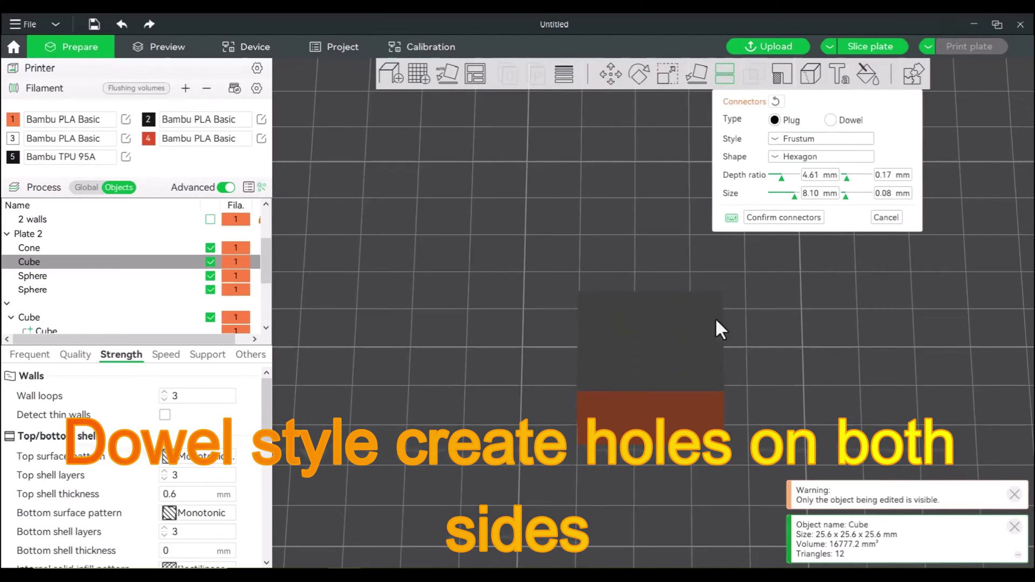
left_click(831, 119)
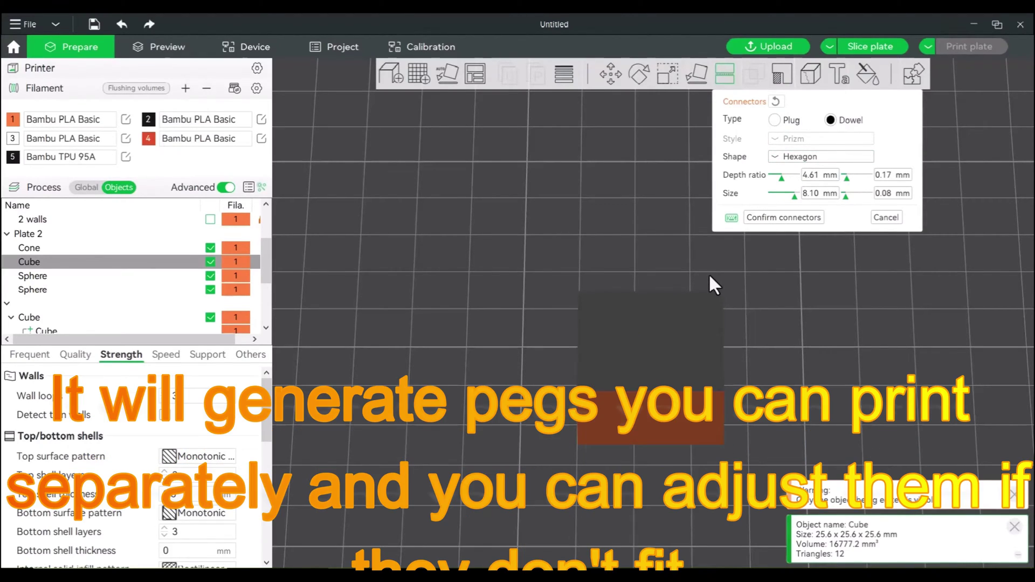
left_click(655, 331)
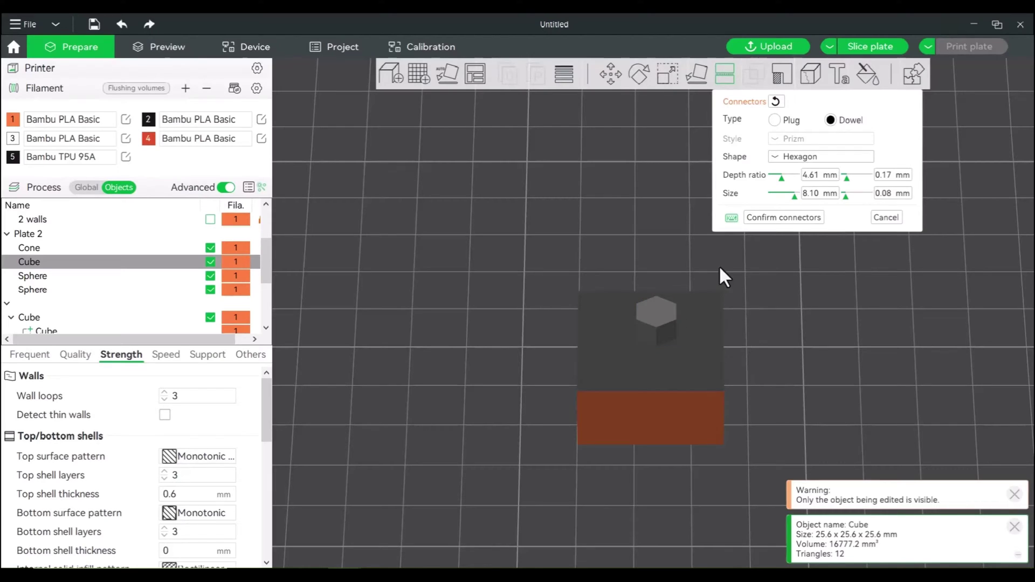
left_click_drag(658, 321, 629, 316)
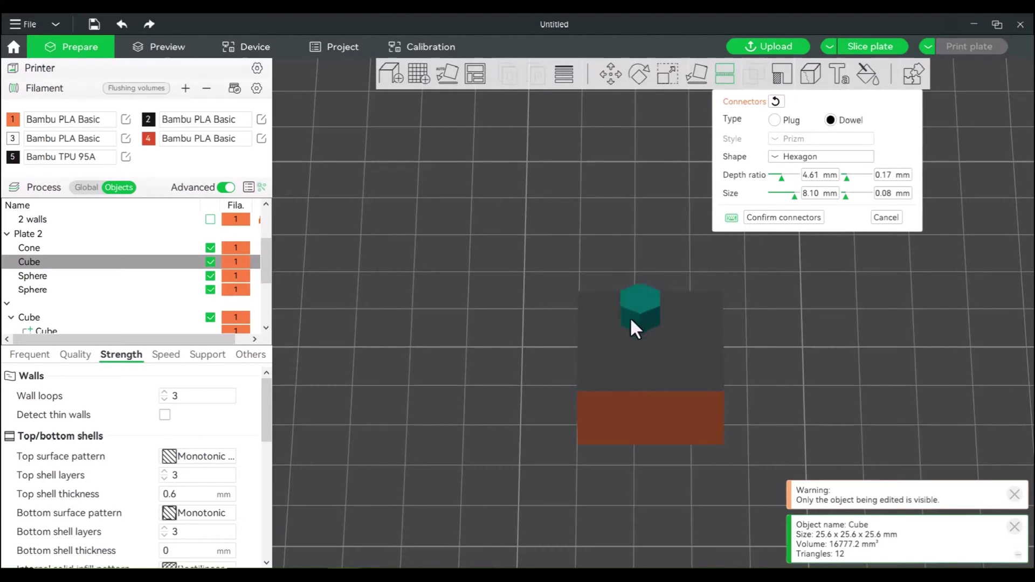
left_click(801, 157)
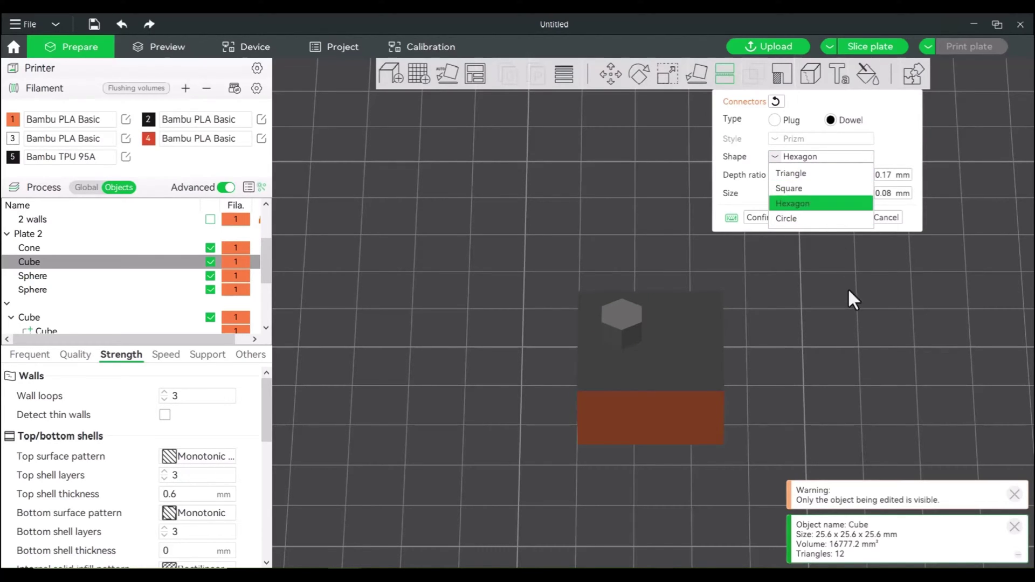
left_click(806, 336)
left_click_drag(780, 328, 734, 345)
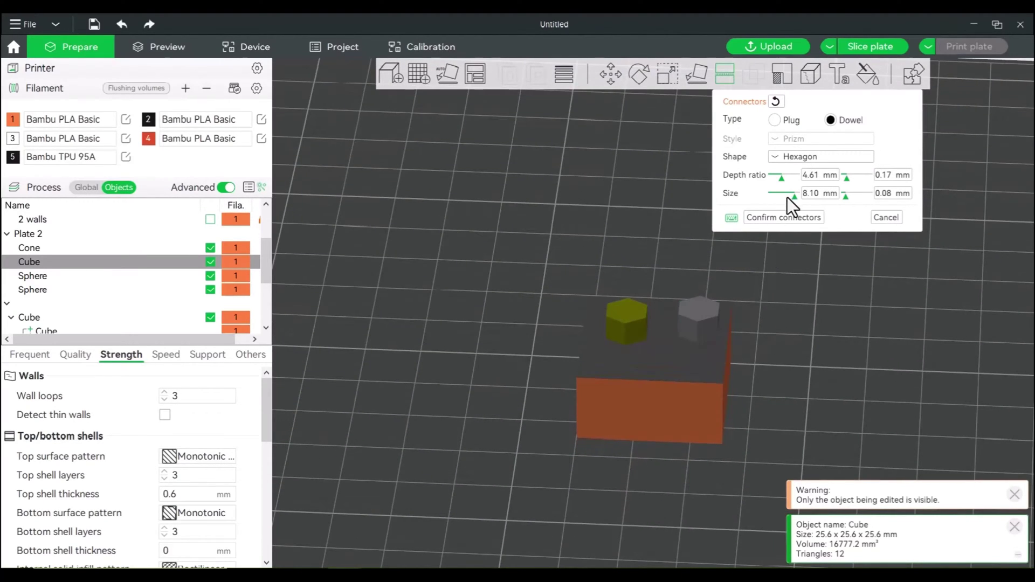
left_click_drag(784, 180, 784, 195)
Step: Perform the cut and pull the upper cube half away from the lower half
left_click(794, 218)
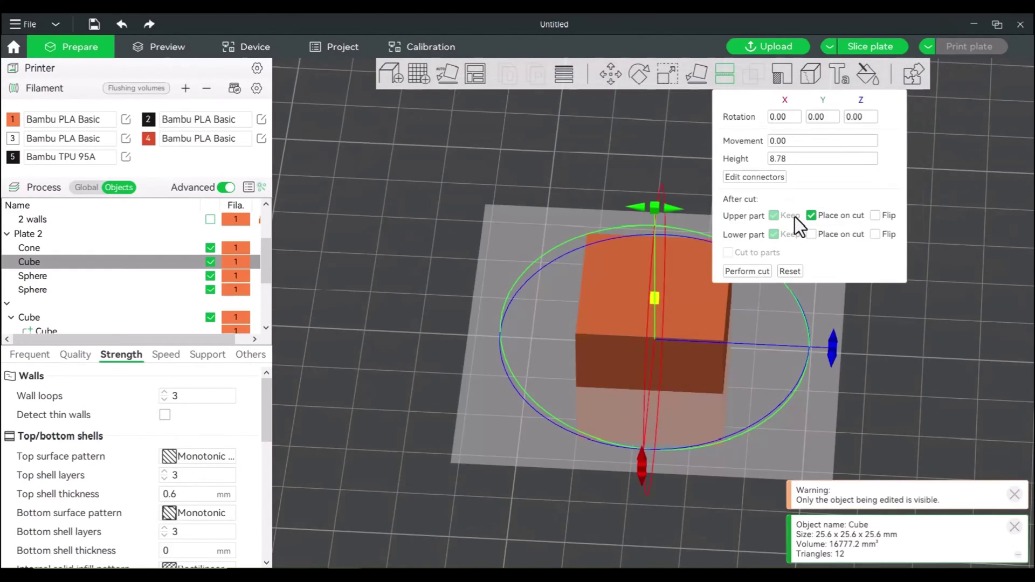
left_click(754, 273)
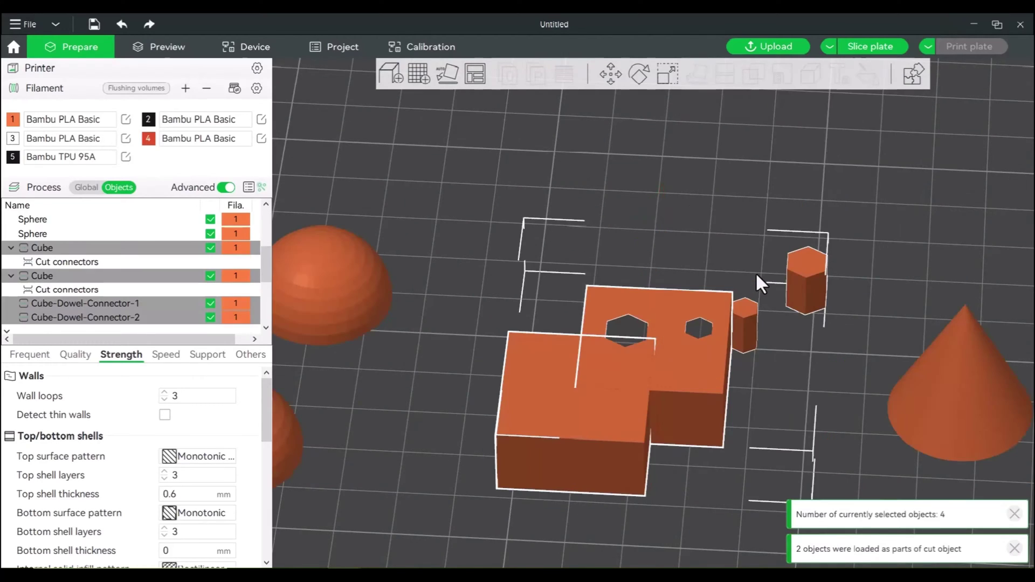
left_click_drag(833, 155, 829, 186)
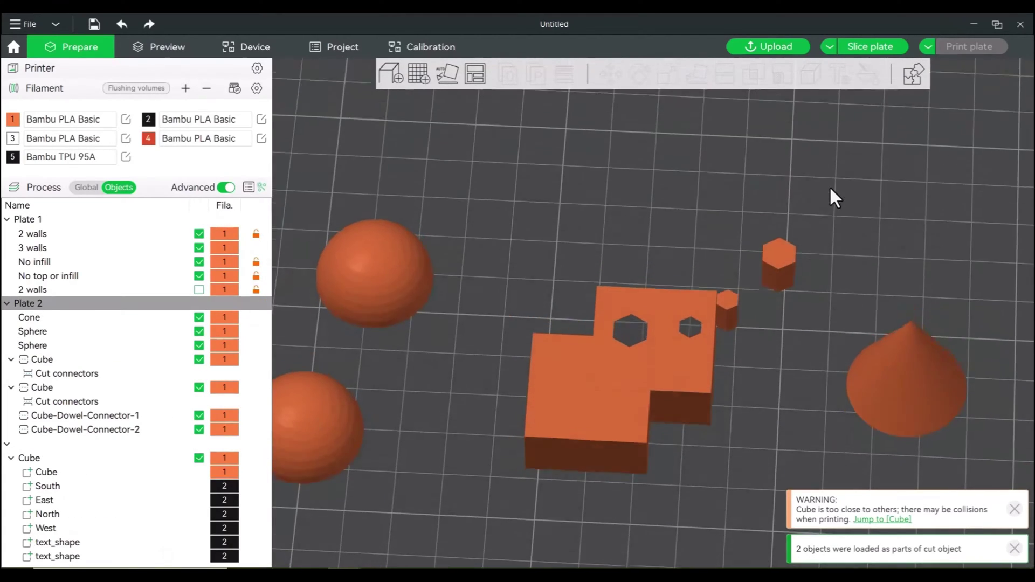
left_click_drag(684, 347, 668, 202)
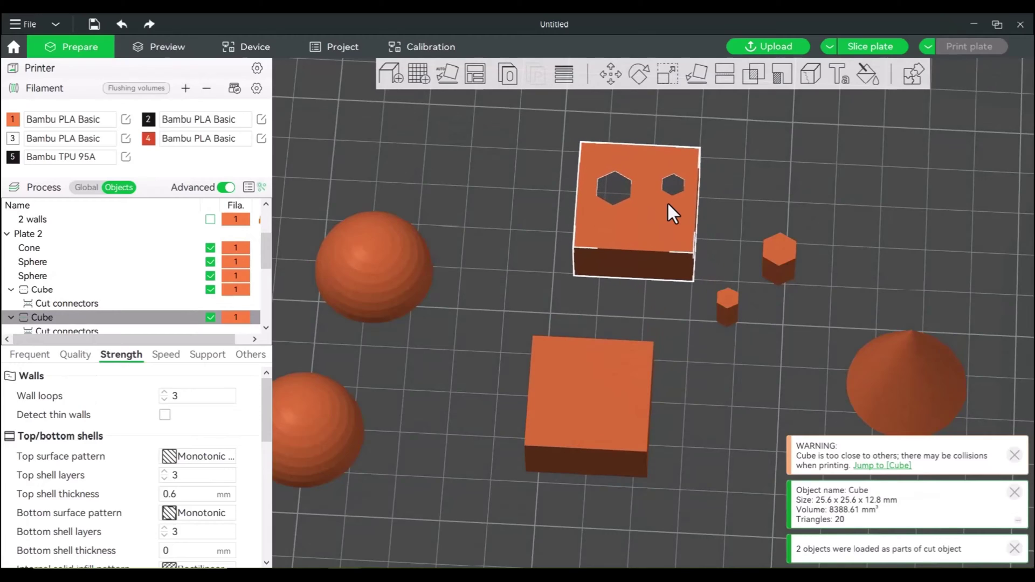
left_click_drag(627, 385, 634, 376)
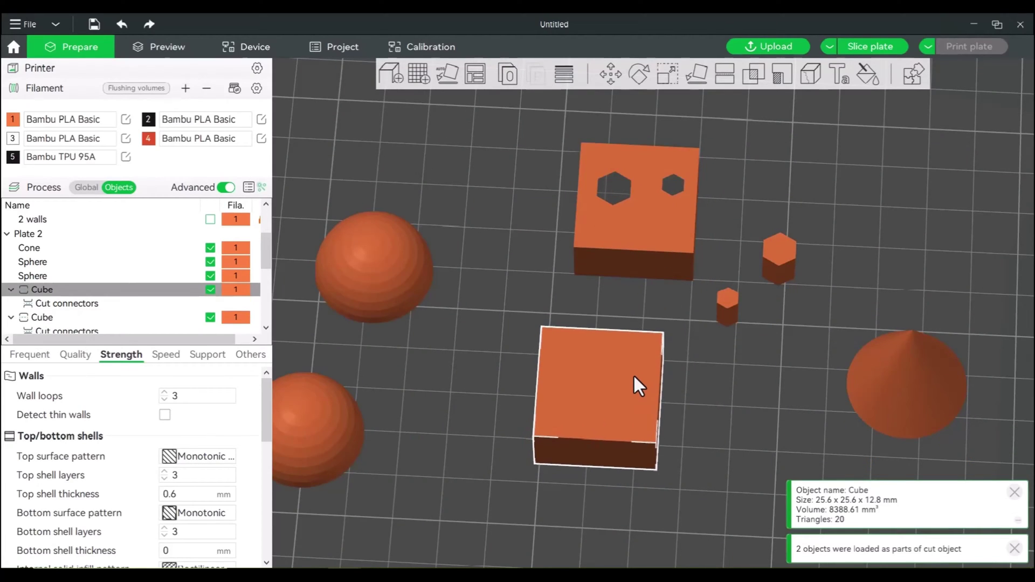
Step: Lay the lower cube half flat so its hexagonal holes face up
left_click(713, 408)
left_click(631, 325)
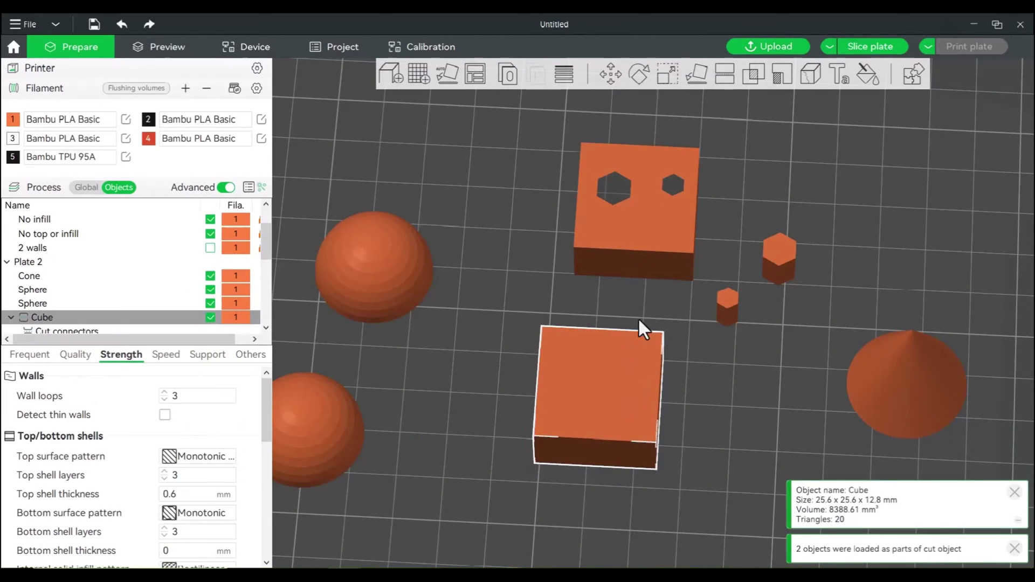
left_click(699, 75)
left_click(622, 377)
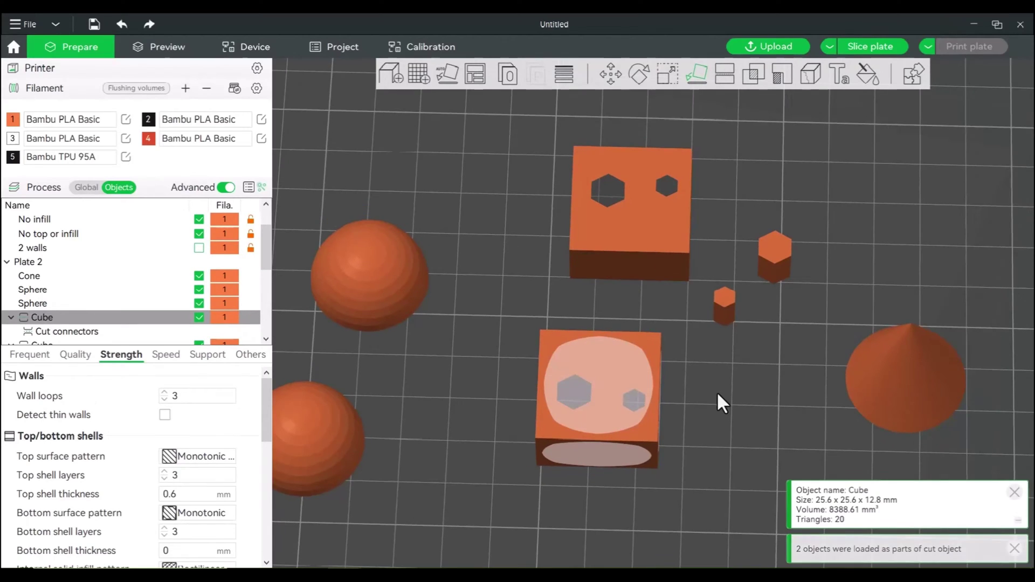
left_click(722, 372)
left_click_drag(731, 362, 733, 354)
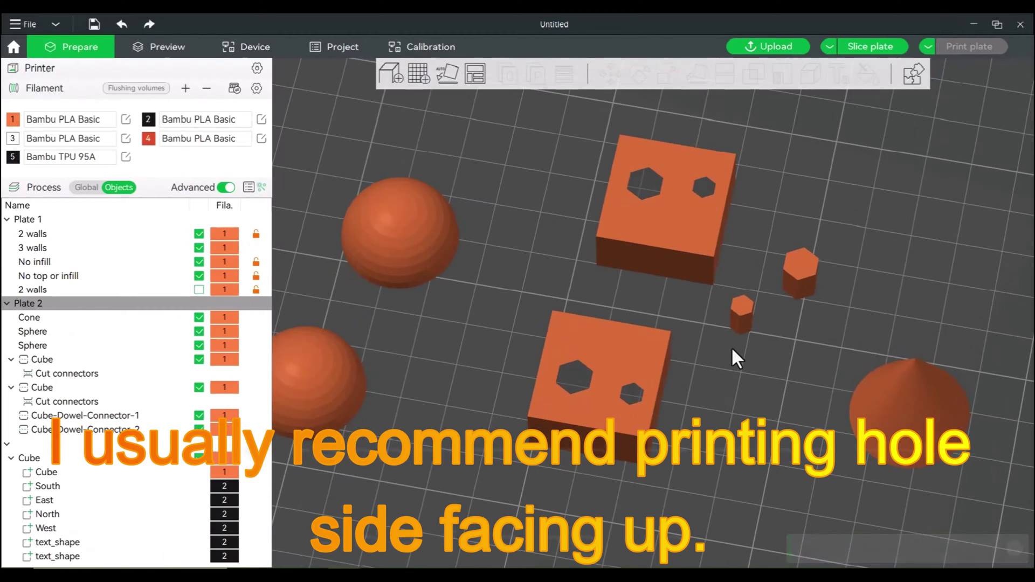
left_click(742, 314)
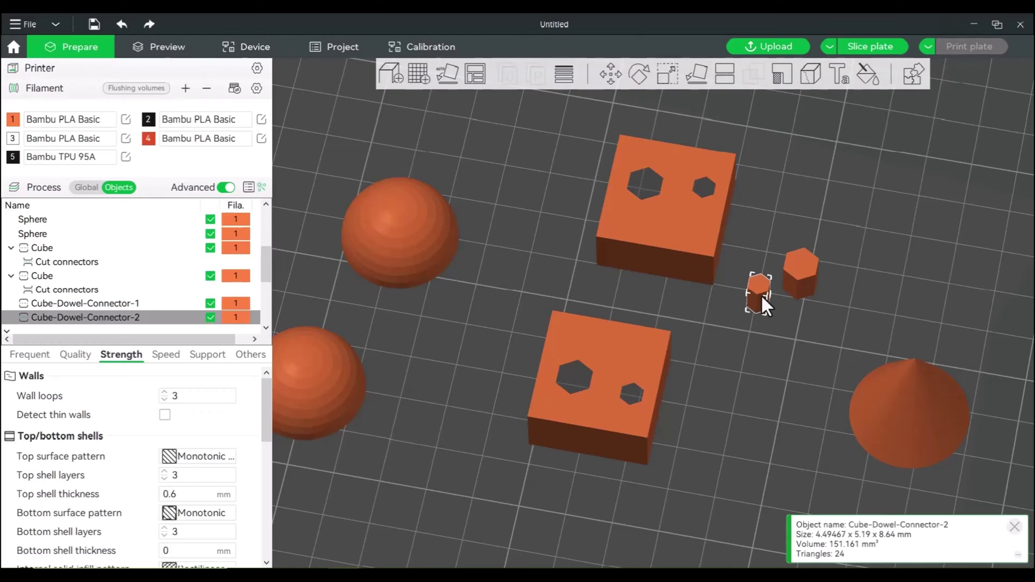
Step: Check the scaling of the small peg, then of both pegs selected together
left_click(667, 73)
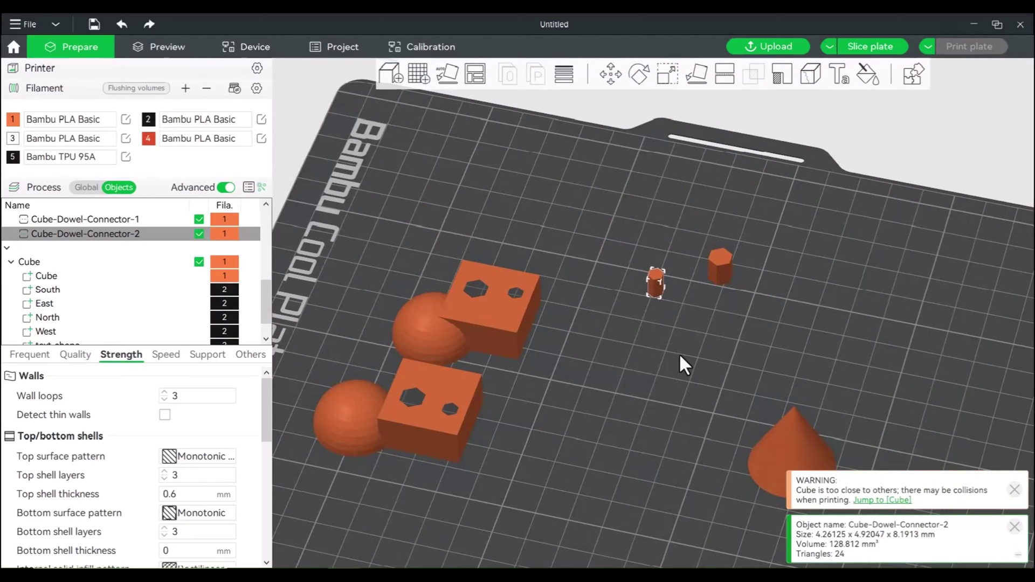
right_click(654, 286)
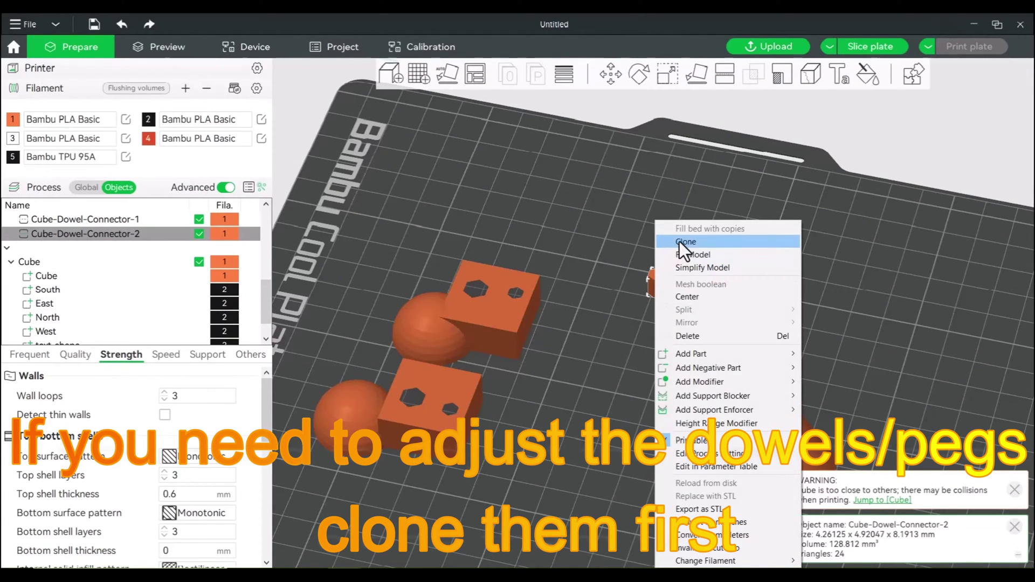
left_click(589, 289)
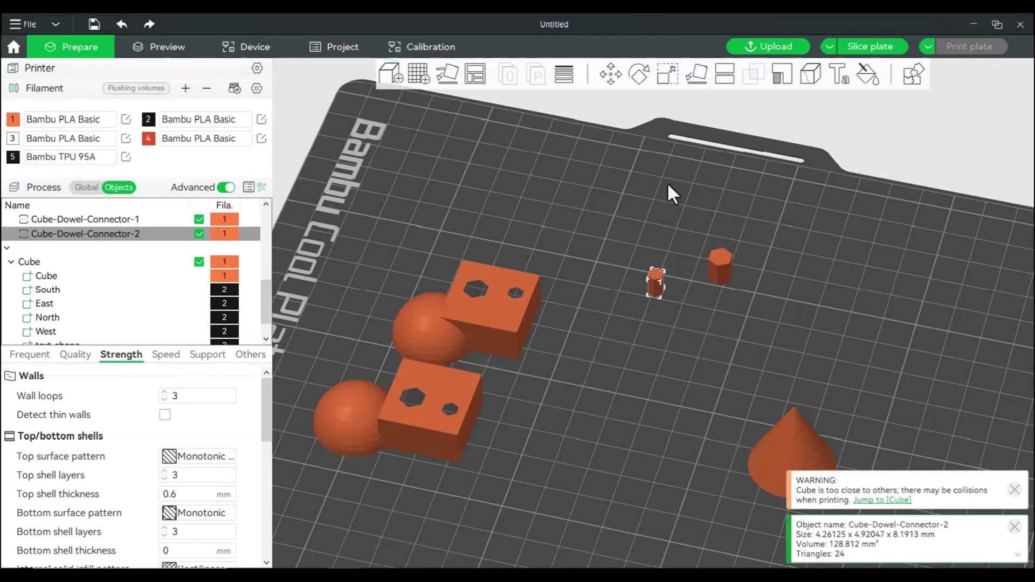
key("ctrl+a")
left_click(667, 74)
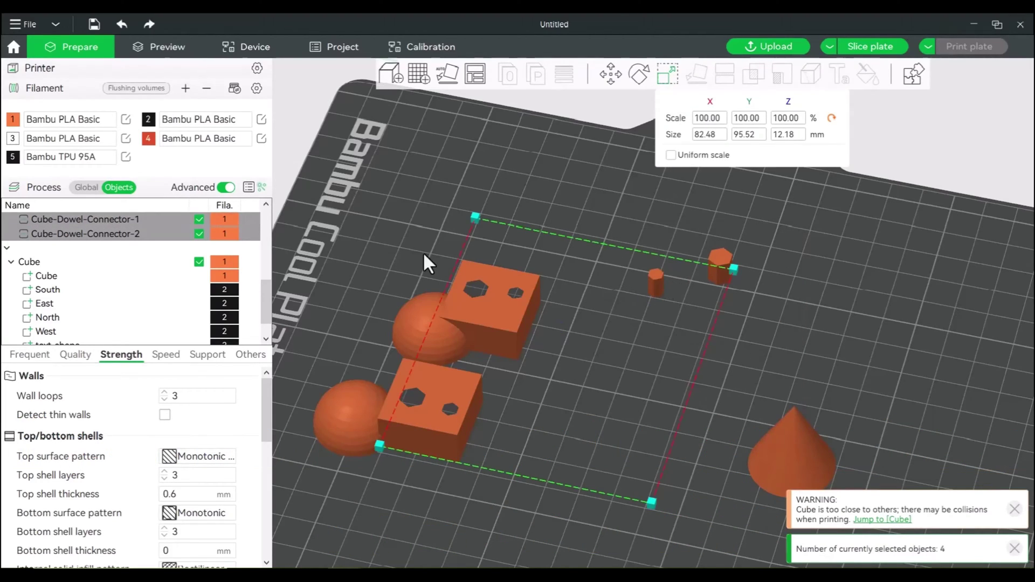
left_click(820, 252)
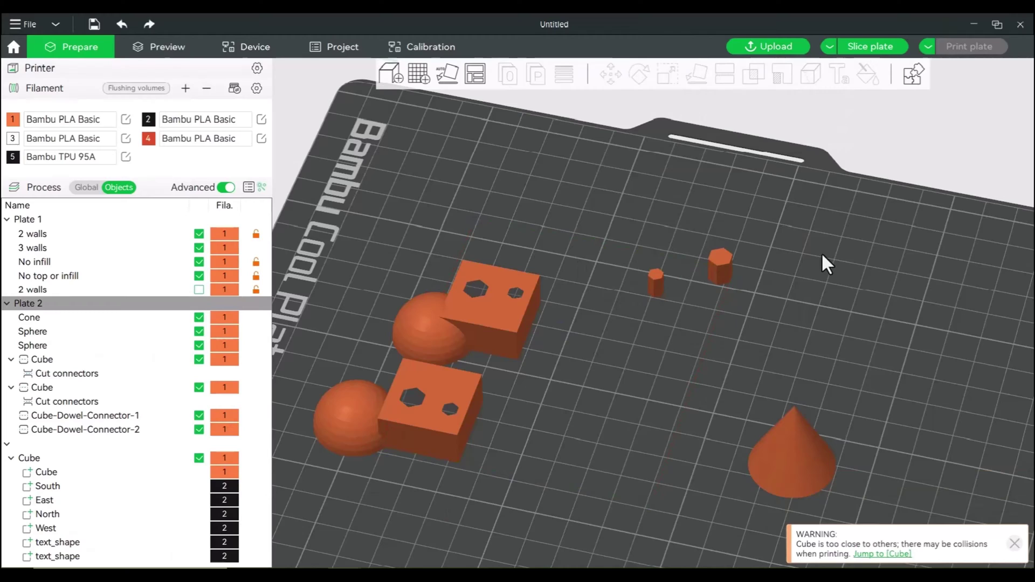
Step: Clone the smaller peg once, move the copy to the right and adjust its Z scale
left_click(653, 283)
right_click(652, 279)
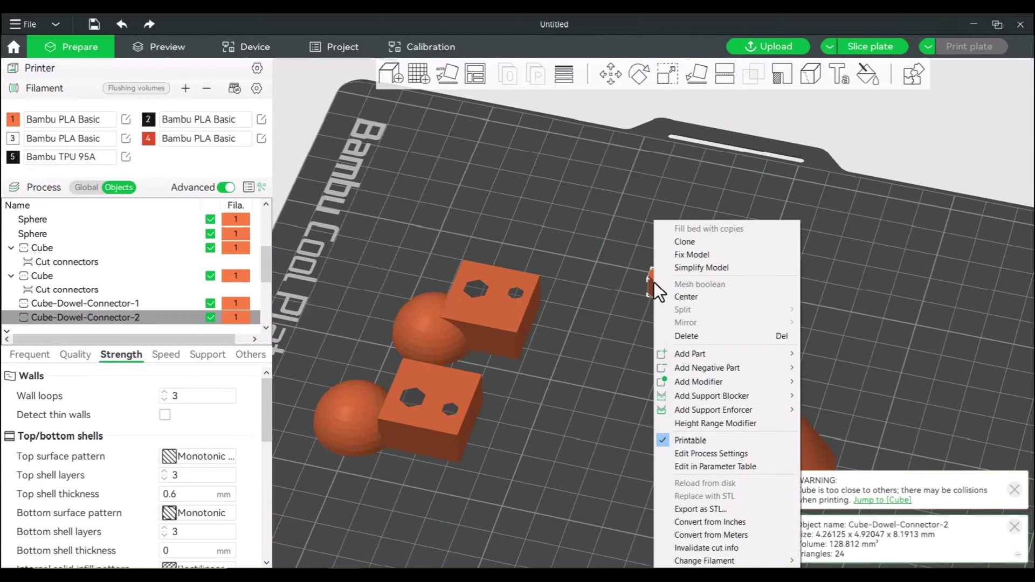
left_click(707, 240)
left_click(493, 309)
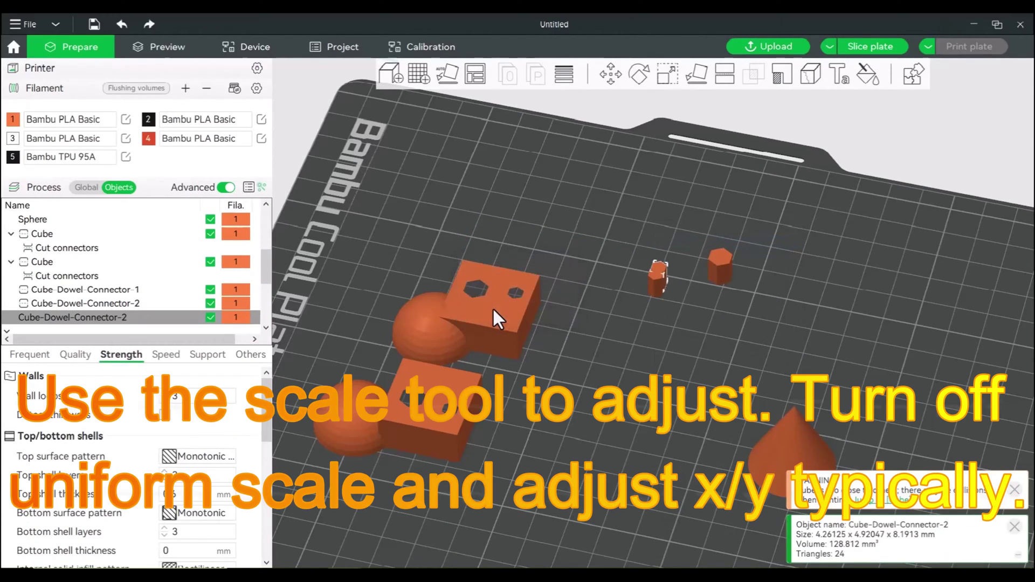
left_click_drag(660, 263, 818, 230)
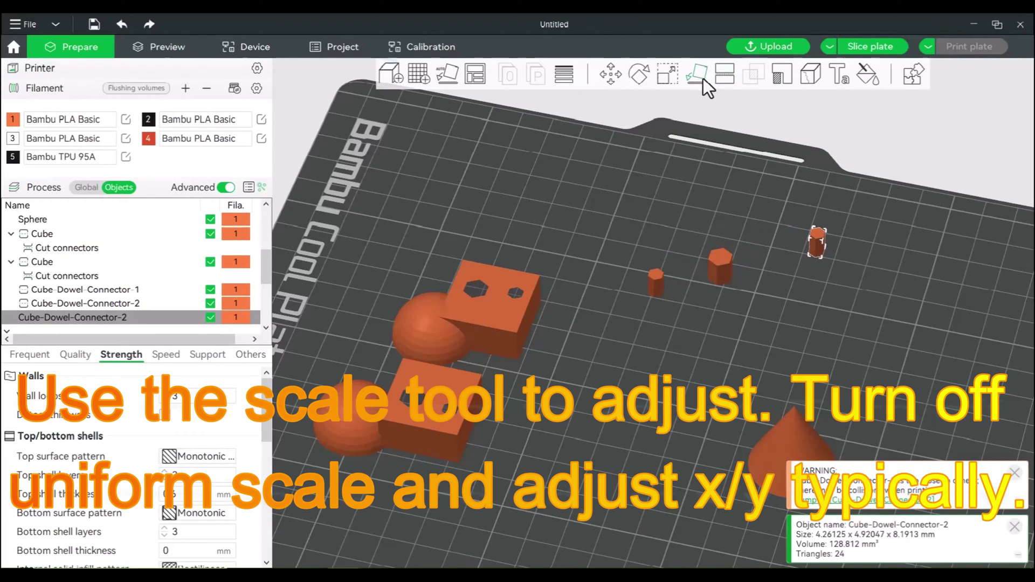
left_click(670, 76)
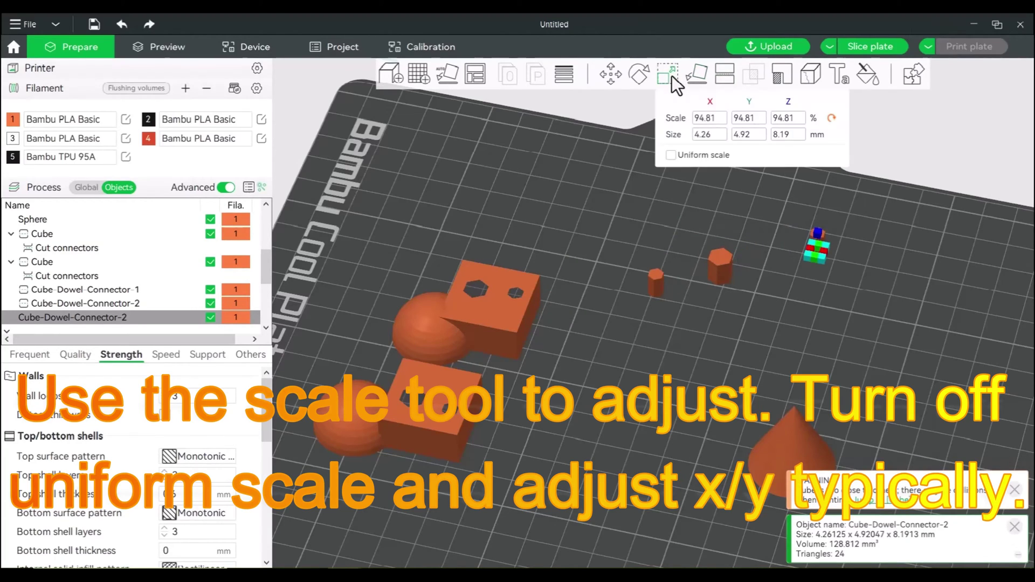
left_click(786, 121)
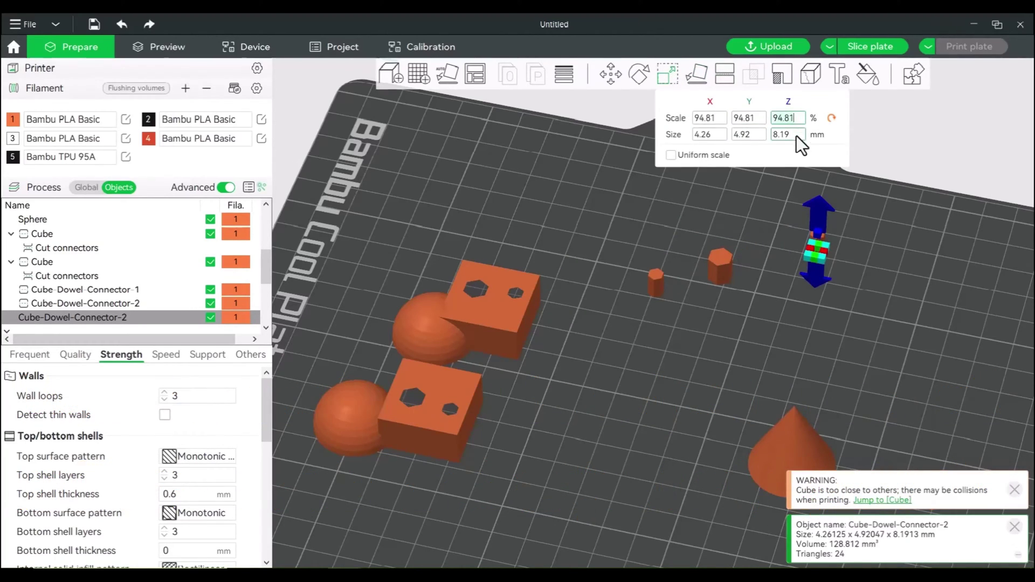
left_click(729, 286)
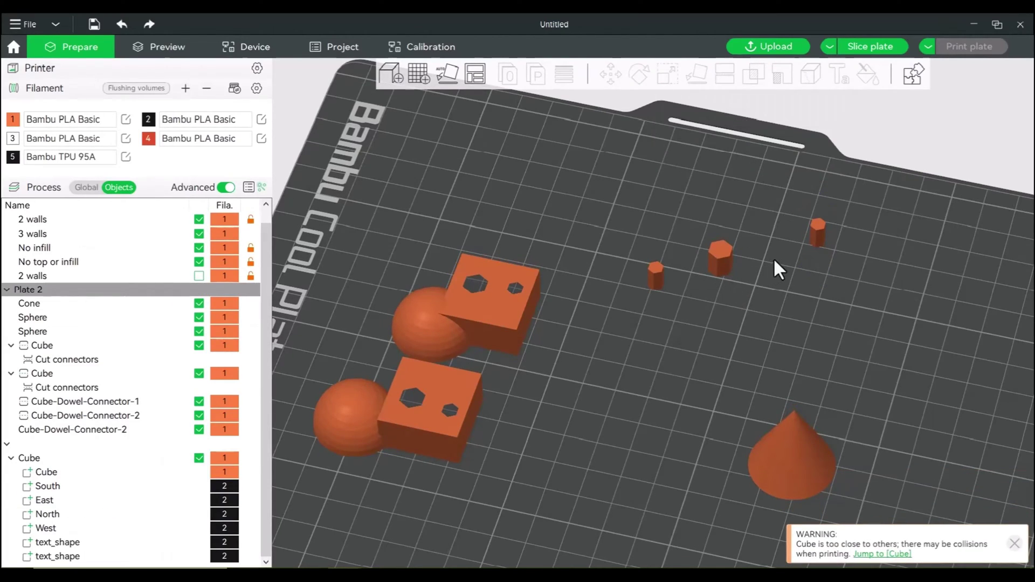
Step: Move the small peg on the plate so it sits beside the other pegs
left_click(817, 233)
scroll(780, 299, "down", 1)
right_click_drag(833, 258, 756, 212)
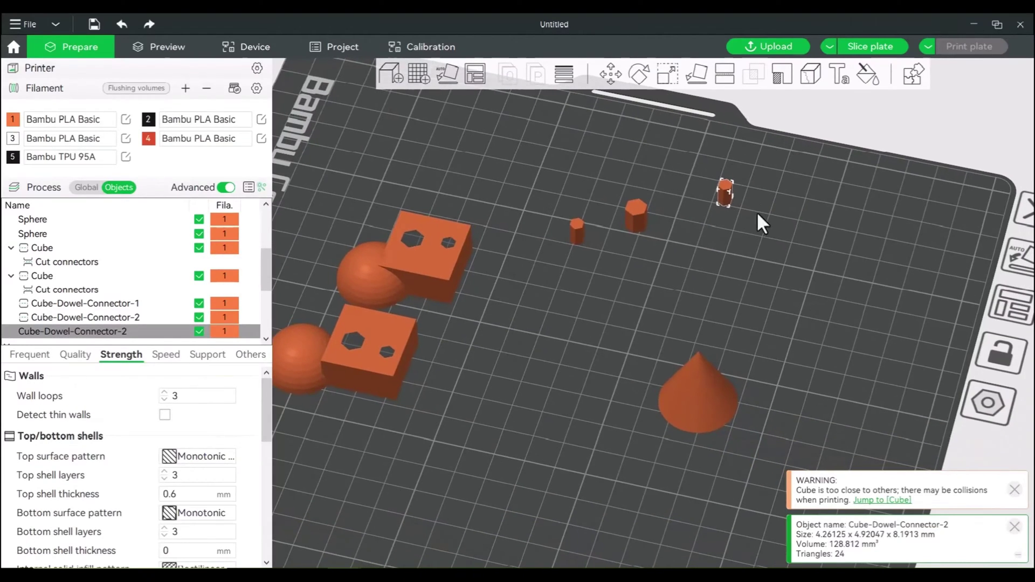
left_click_drag(723, 196, 526, 243)
left_click_drag(610, 292, 624, 271)
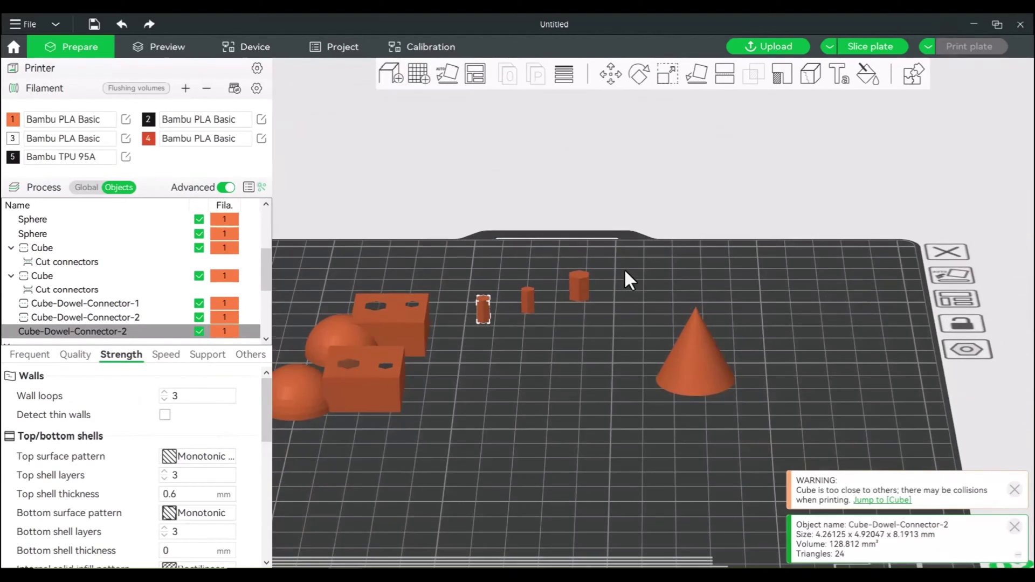
scroll(765, 302, "up", 3)
middle_click_drag(823, 286, 672, 203)
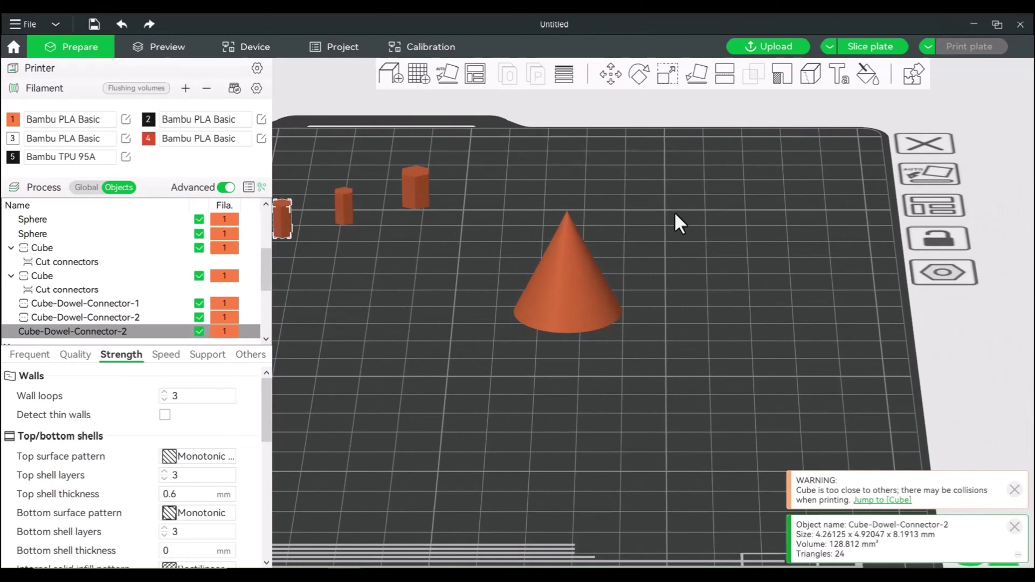
left_click_drag(675, 213, 675, 223)
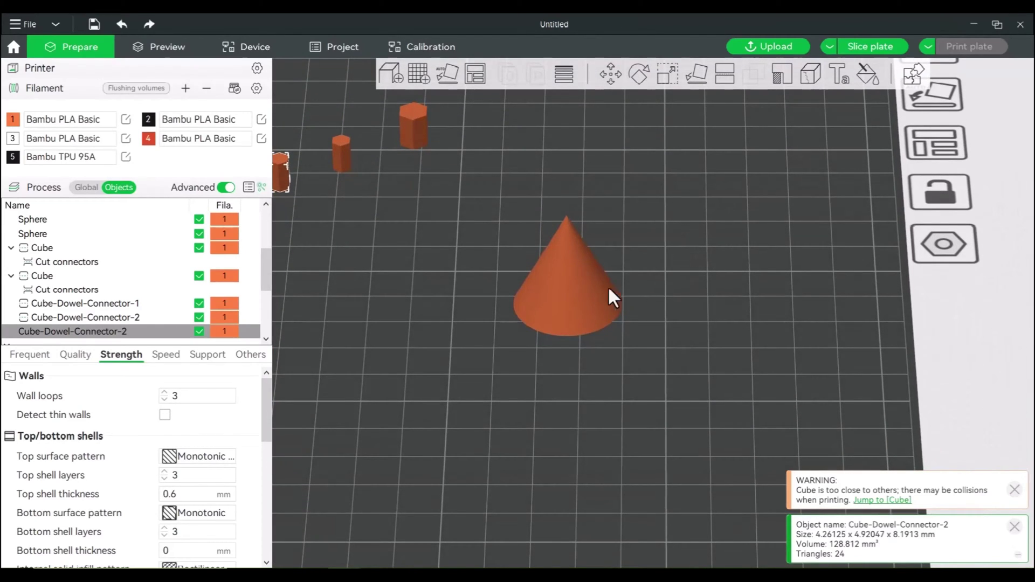
Step: Cut the cone into two pieces along an angled cut line
left_click(587, 288)
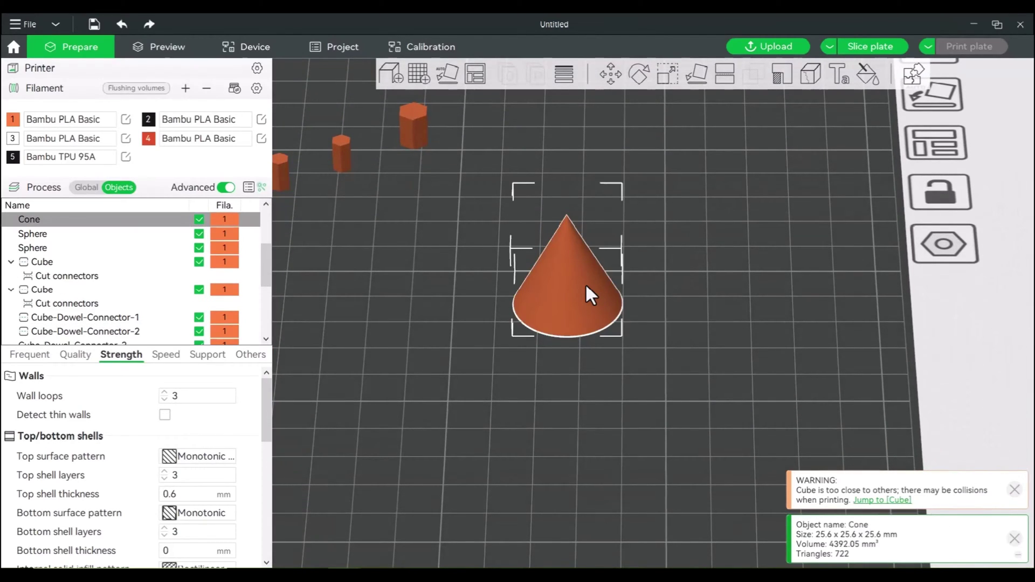
left_click(722, 76)
left_click_drag(681, 373, 658, 379)
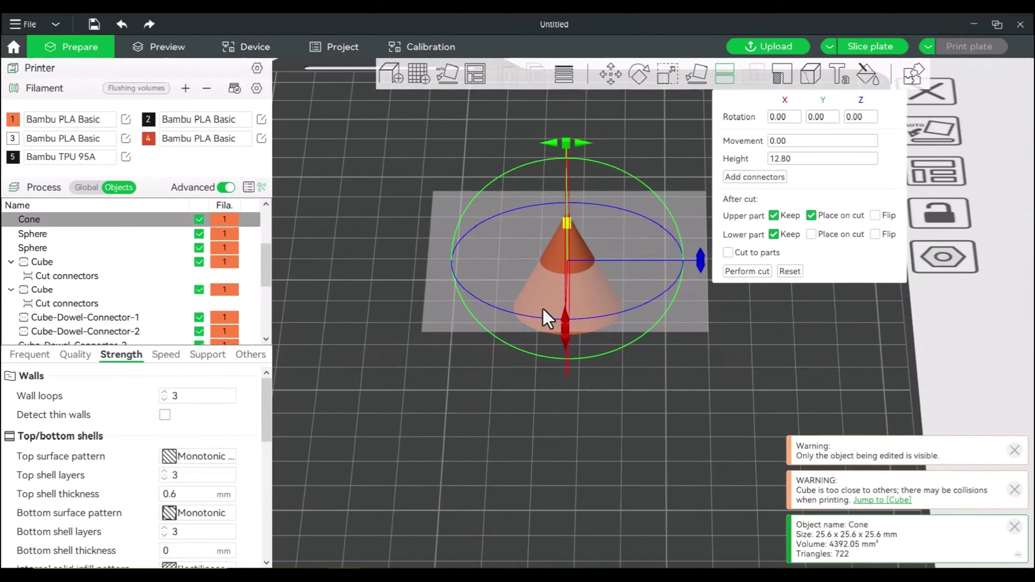
left_click_drag(542, 309, 516, 415)
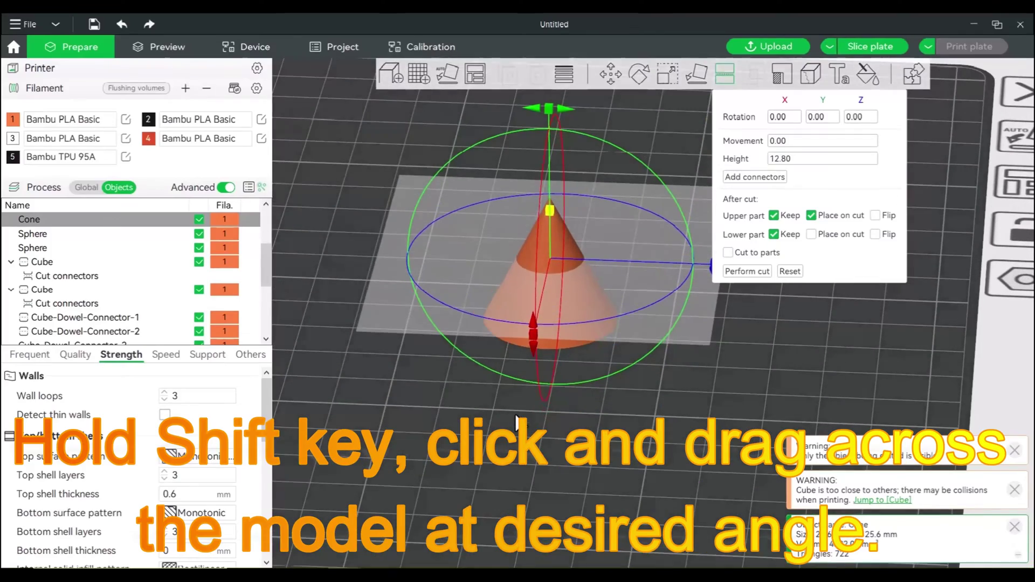
left_click_drag(545, 346, 593, 464)
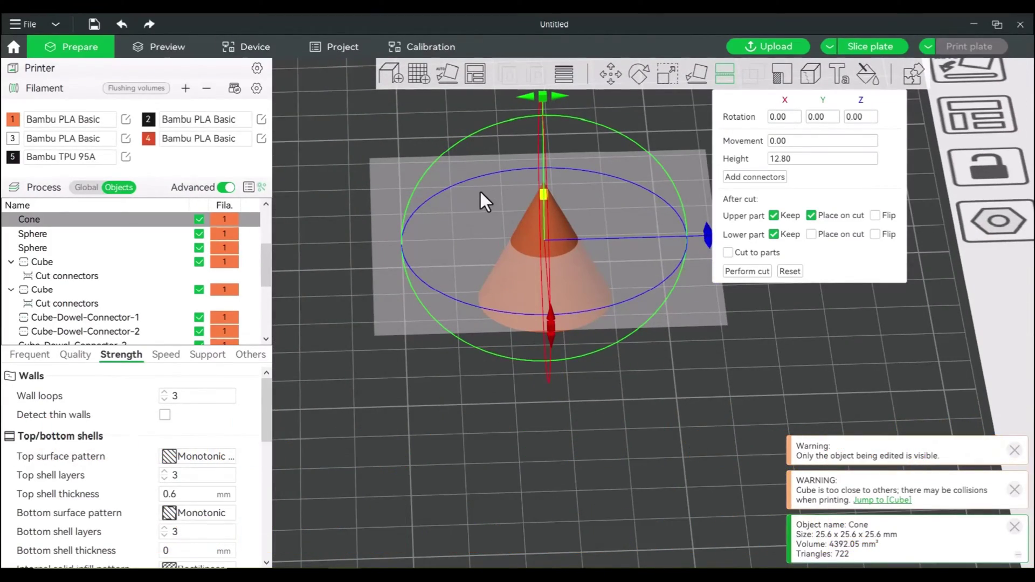
left_click_drag(463, 185, 661, 323, "shift")
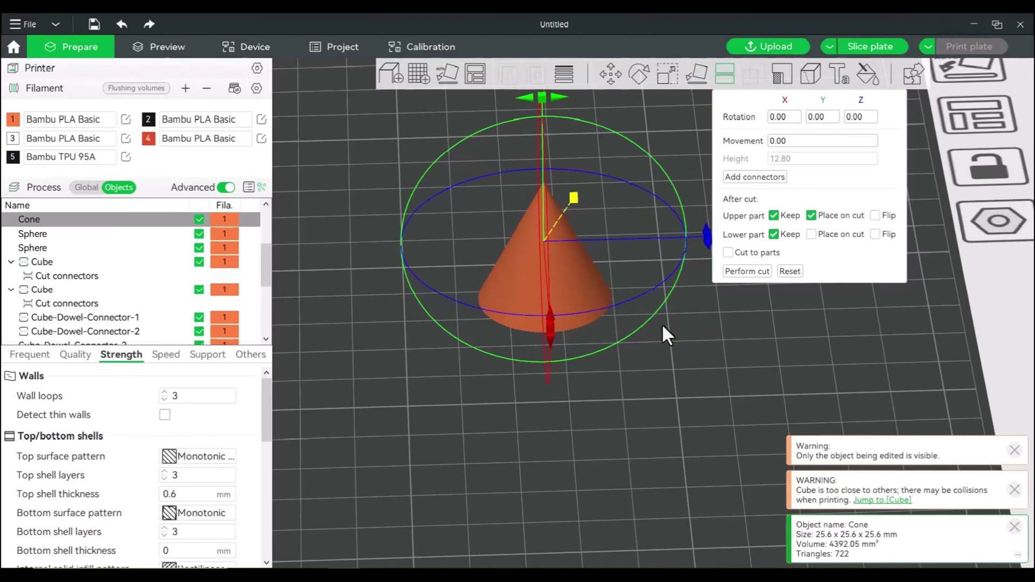
left_click(747, 272)
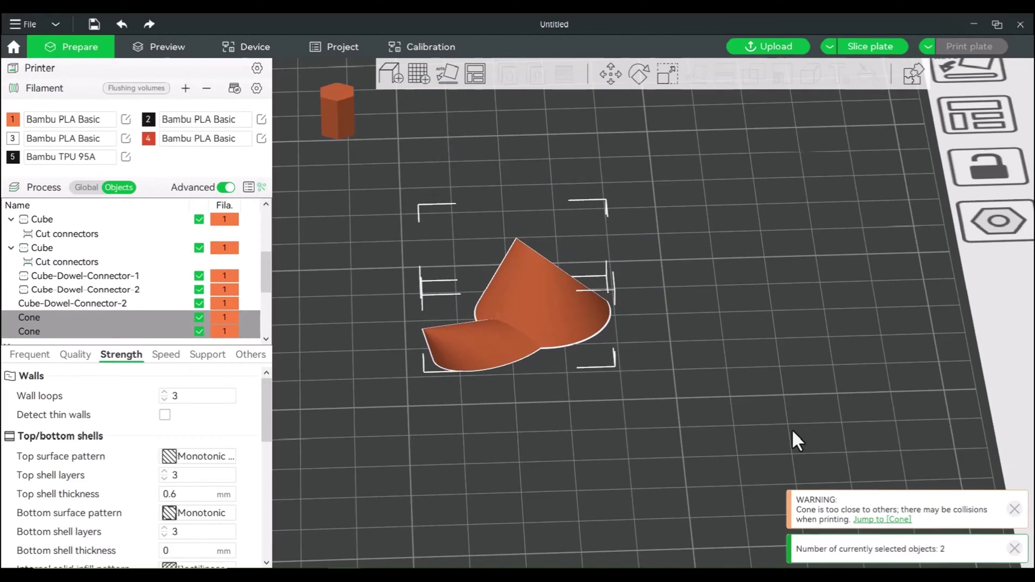
scroll(782, 424, "up", 1)
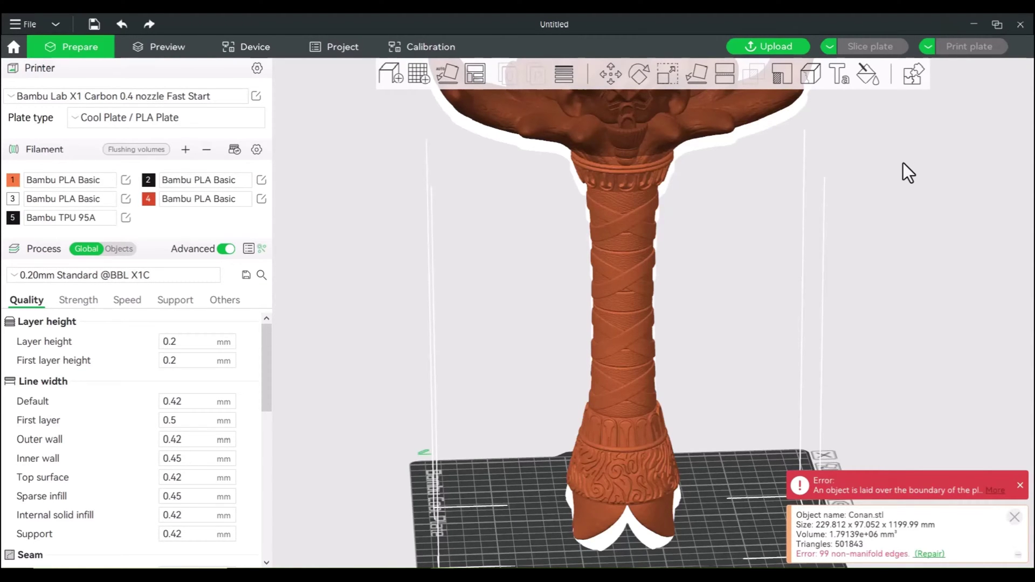
Step: Zoom out and orbit to see the entire 1199.99 mm Conan sword upright above the plate
scroll(907, 164, "down", 5)
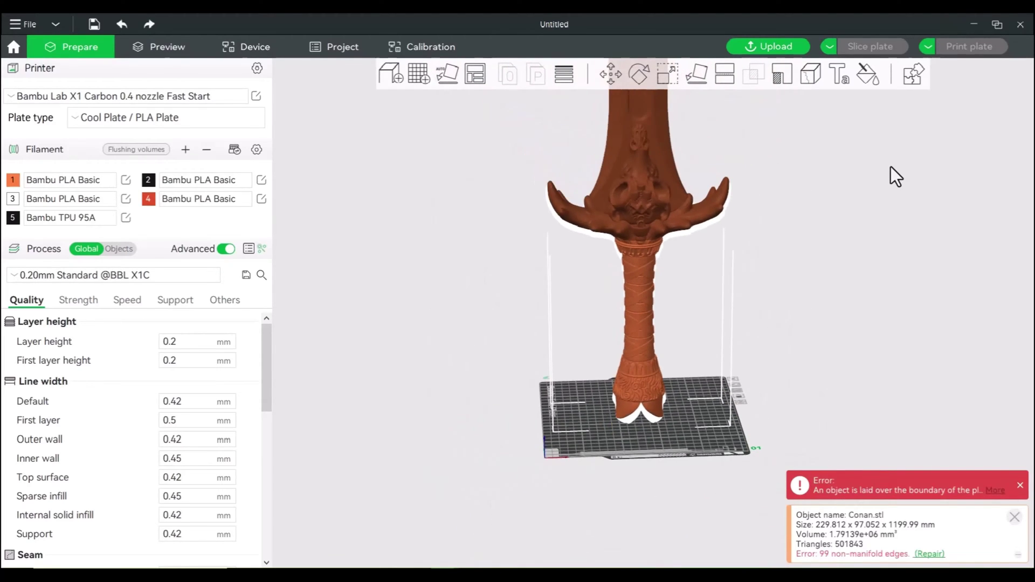
scroll(891, 167, "down", 8)
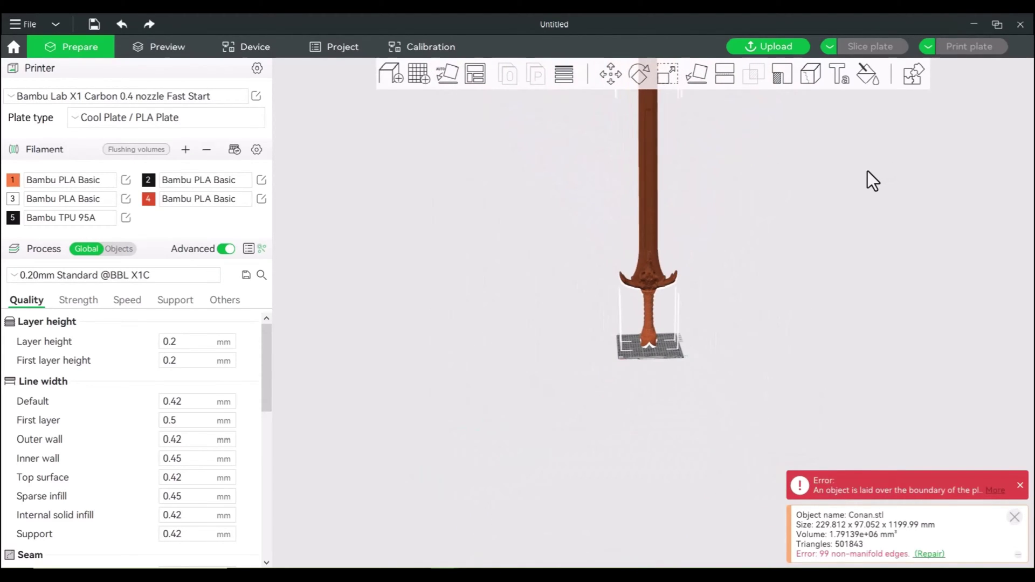
scroll(838, 186, "up", 5)
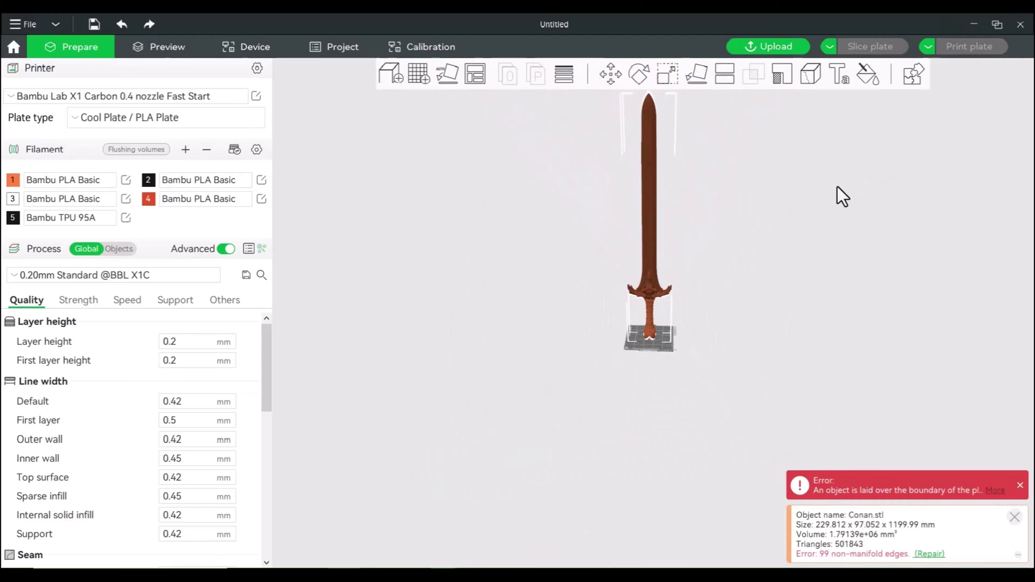
left_click_drag(839, 189, 859, 351)
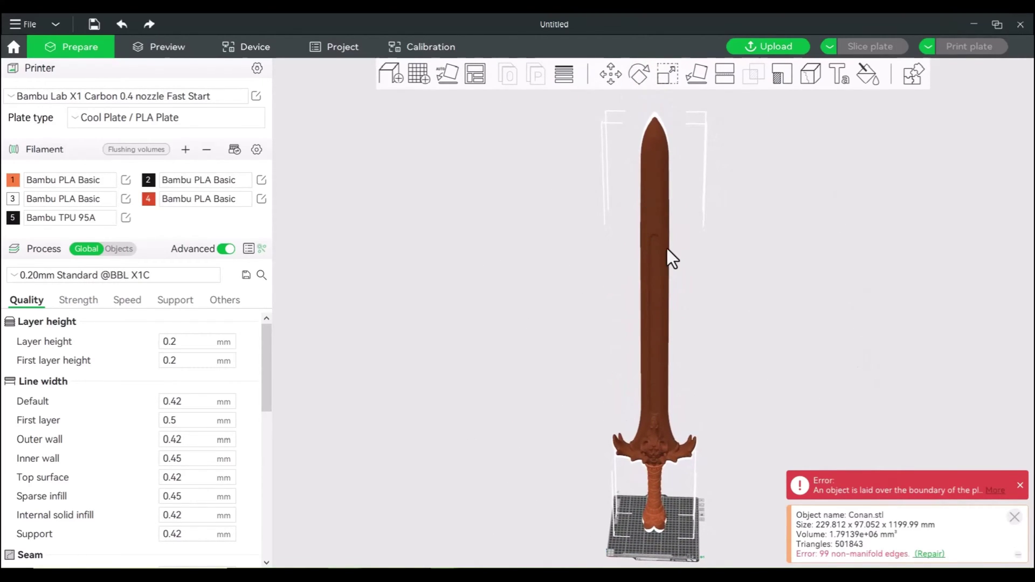
Step: Start a cut on the sword and drag the cut plane down toward the guard
left_click(721, 75)
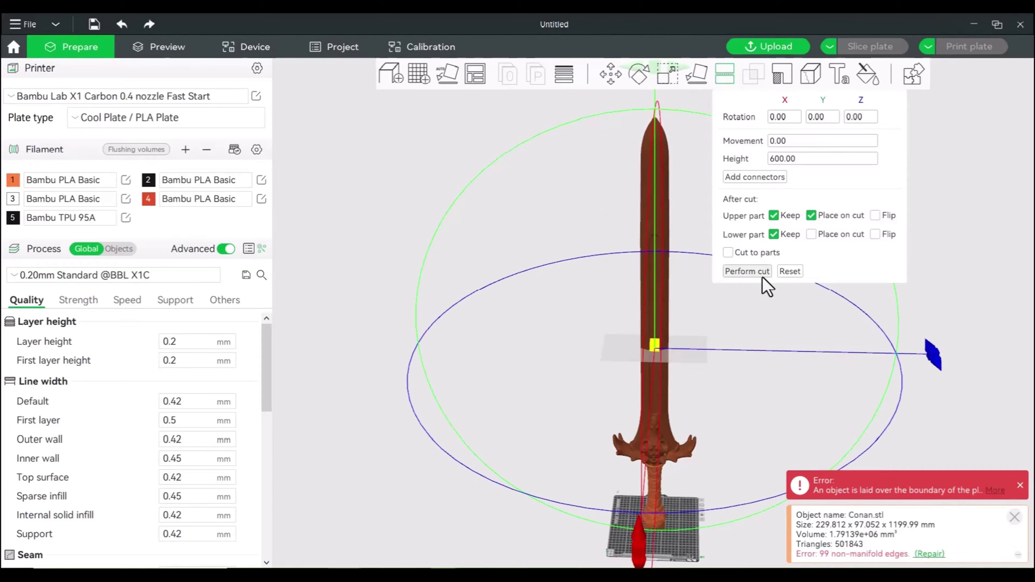
scroll(779, 413, "up", 5)
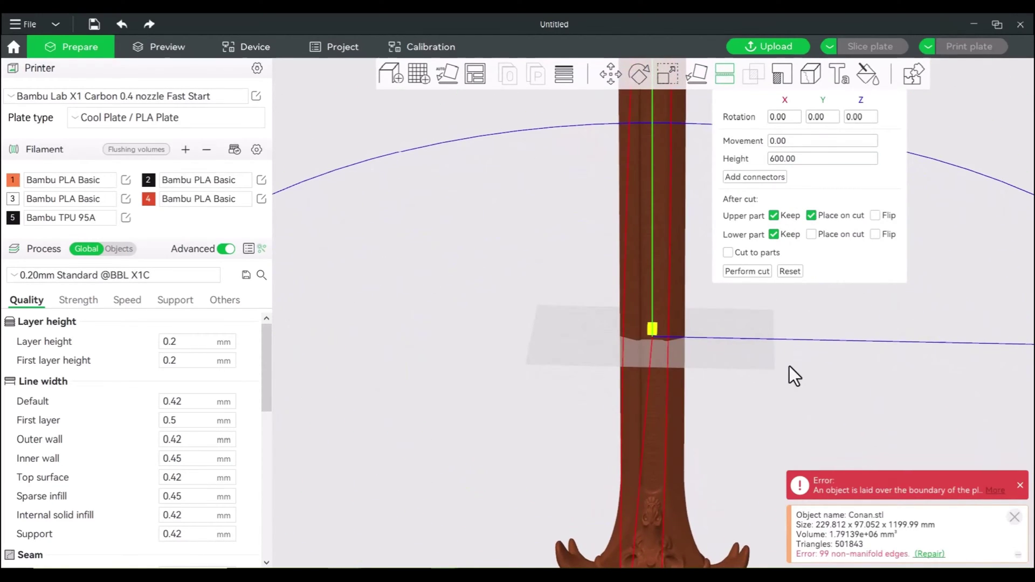
scroll(754, 296, "down", 4)
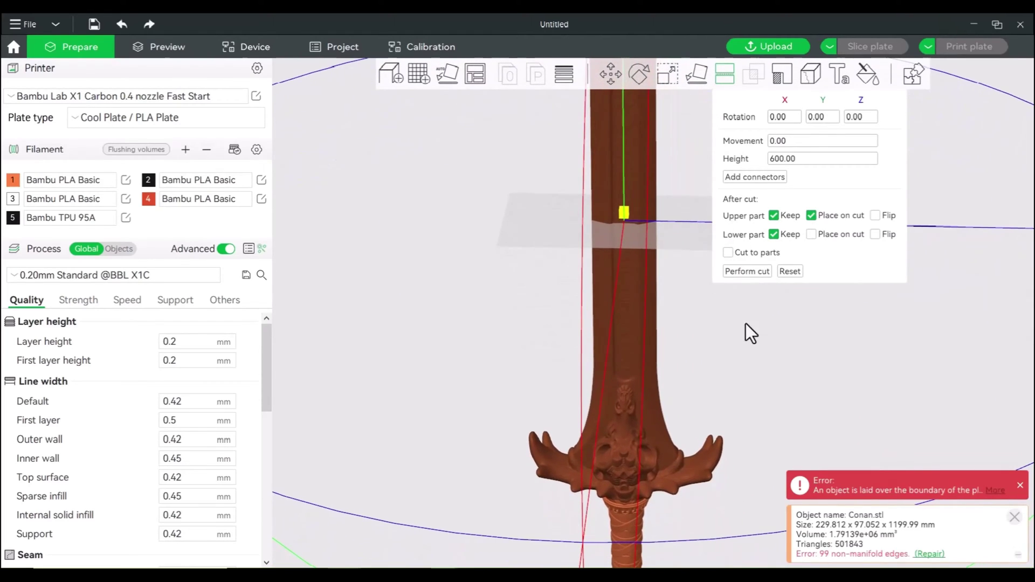
left_click_drag(749, 332, 751, 277)
left_click_drag(619, 190, 722, 469)
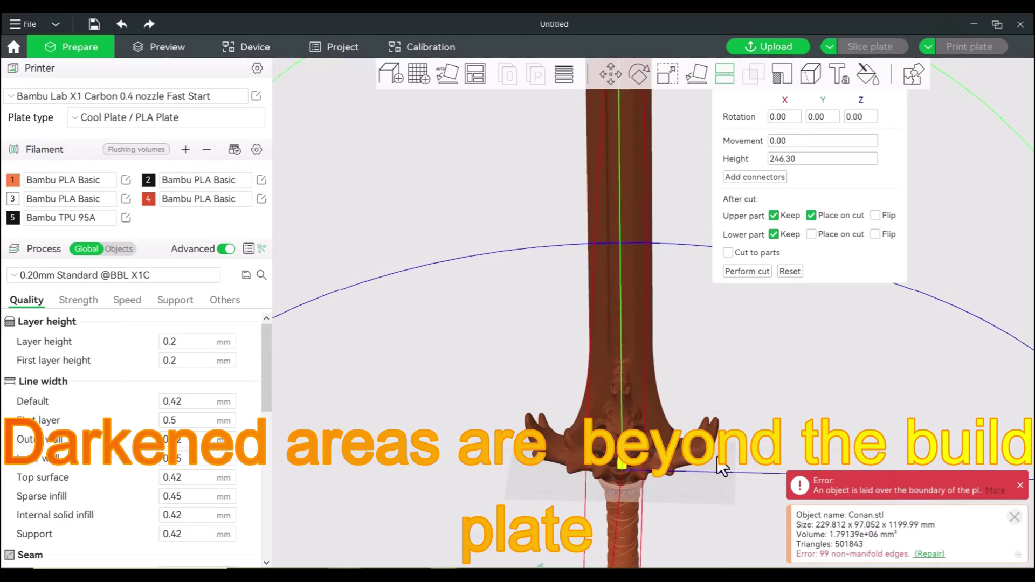
Step: Fine-tune the cut plane to height 242.38, just below the crossguard
left_click_drag(838, 332, 787, 393)
right_click_drag(788, 393, 764, 283)
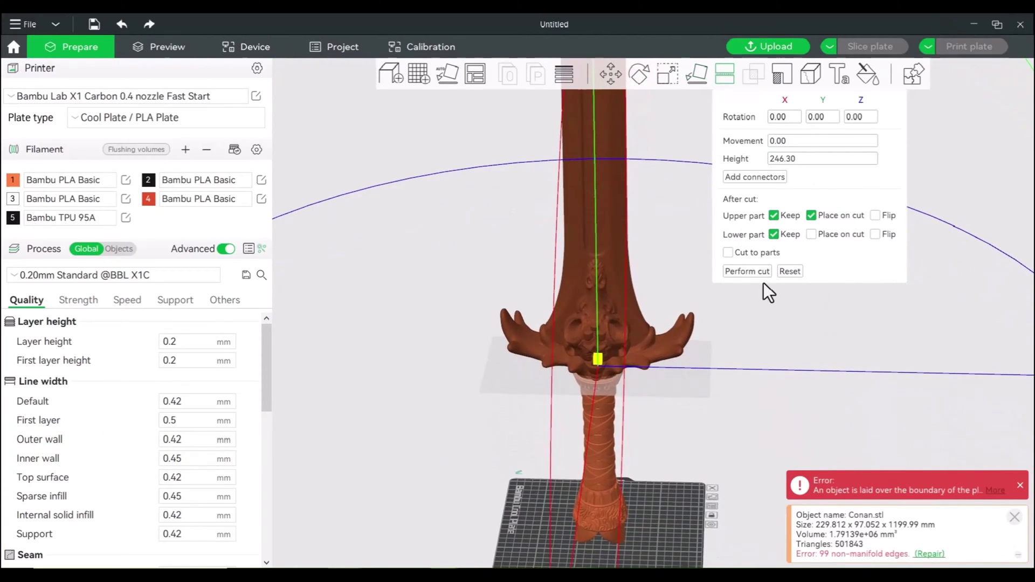
scroll(763, 284, "up", 5)
right_click_drag(864, 323, 868, 280)
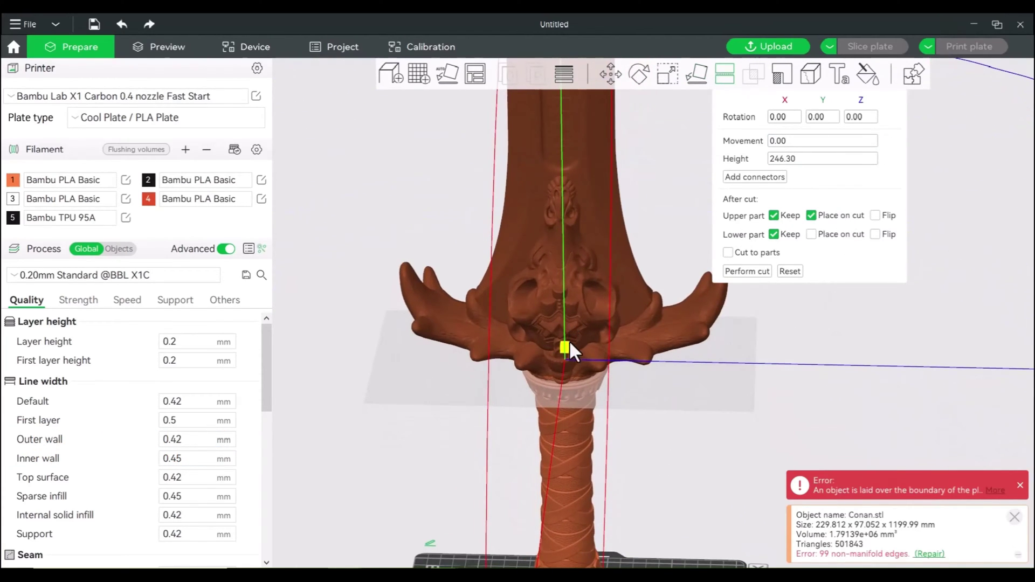
mouse_move(570, 344)
left_mouse_down()
mouse_move(564, 370)
mouse_move(567, 354)
left_mouse_up()
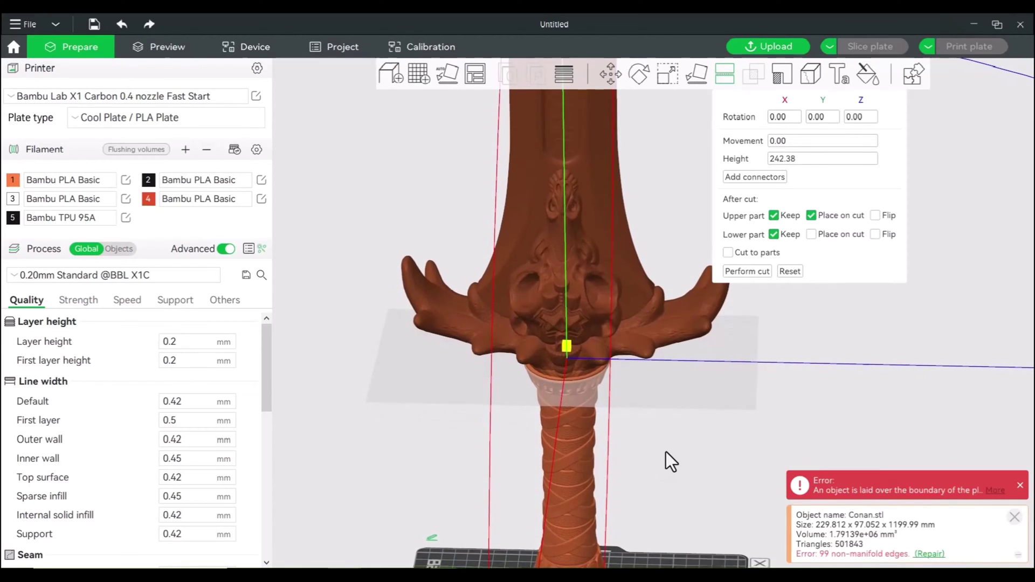
scroll(668, 464, "up", 4)
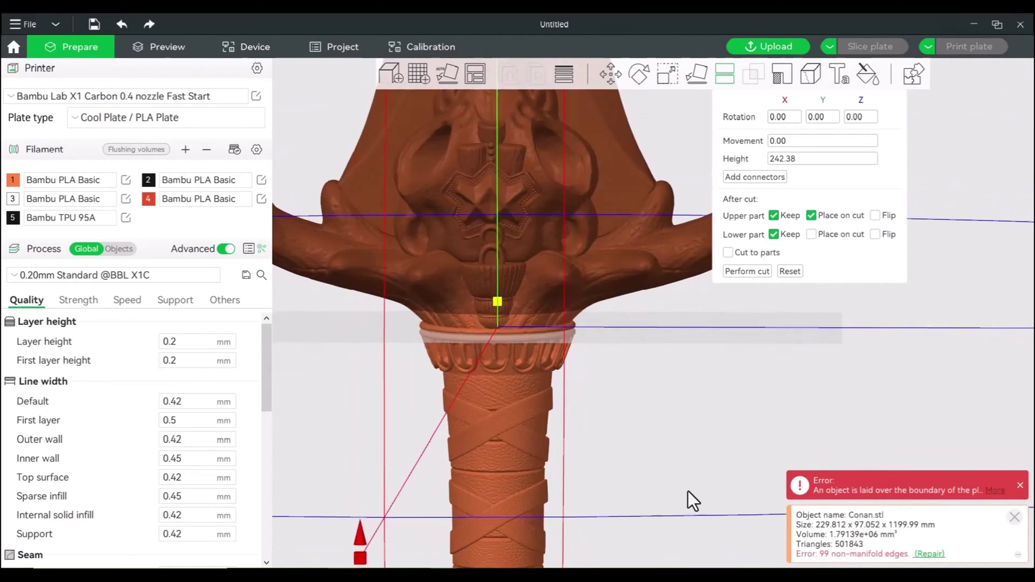
left_click_drag(688, 490, 686, 485)
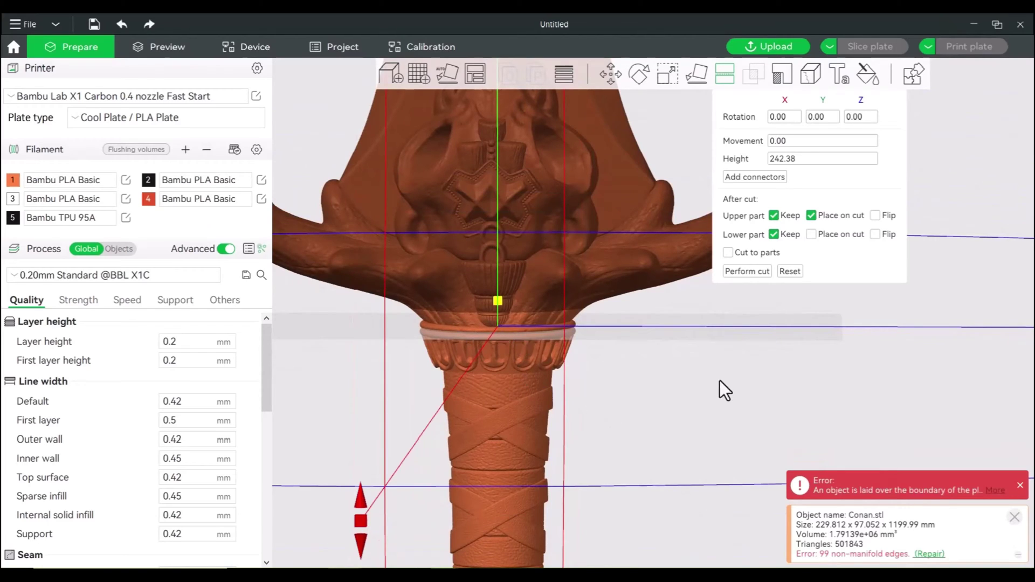
scroll(721, 384, "down", 4)
left_click_drag(732, 413, 728, 398)
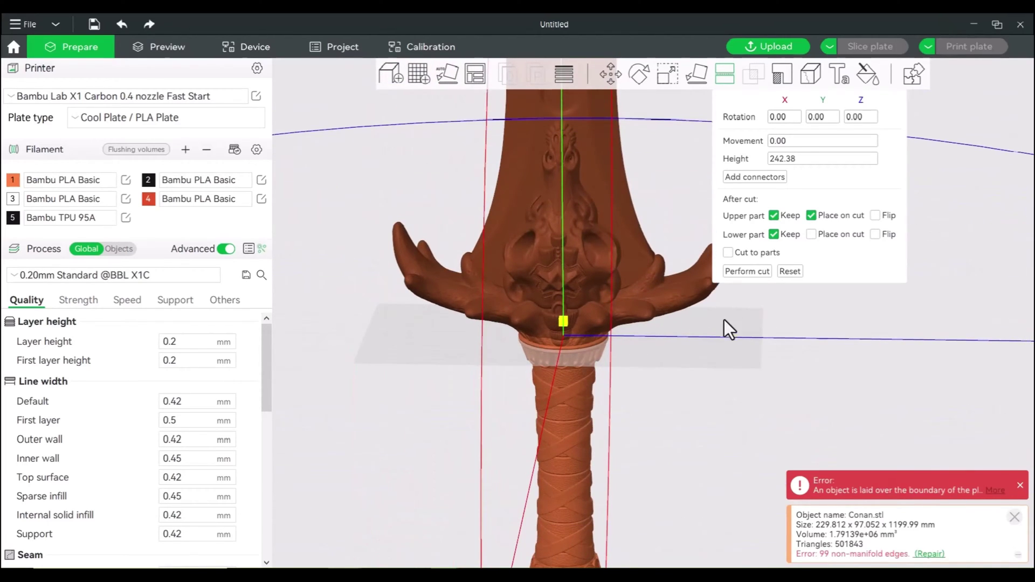
Step: Add a circular dowel connector to the sword's cut face, sized 16.90 mm with 5.73 mm depth
left_click(750, 179)
left_click_drag(724, 331, 616, 357)
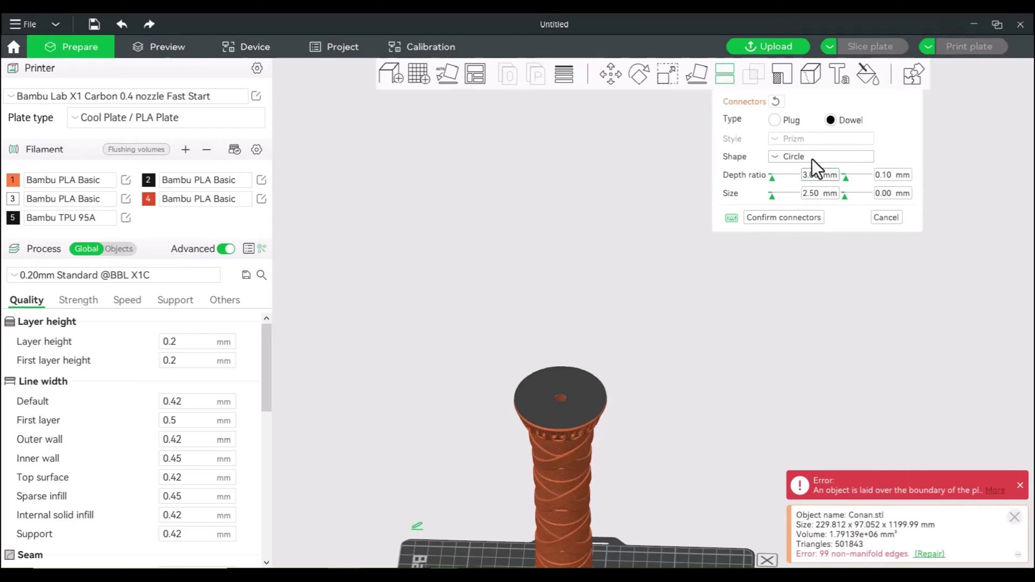
left_click(586, 390)
left_click_drag(769, 199, 773, 198)
left_click_drag(772, 198, 777, 179)
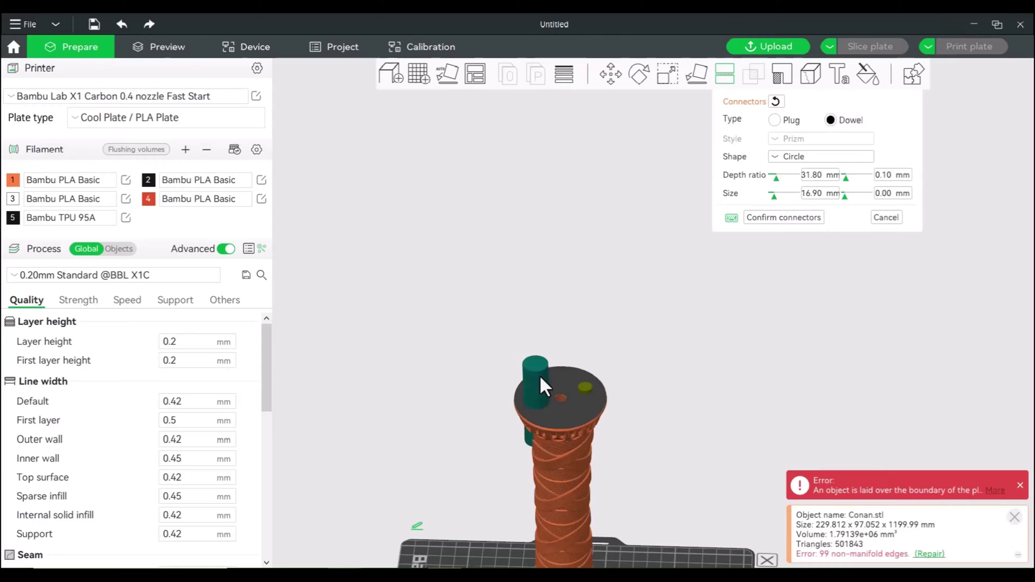
left_click_drag(777, 178, 773, 177)
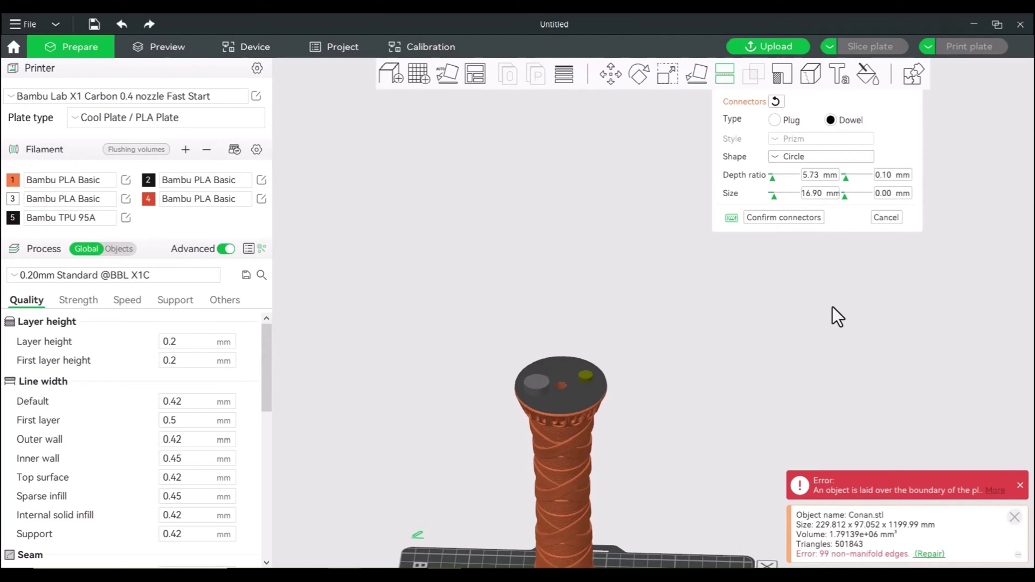